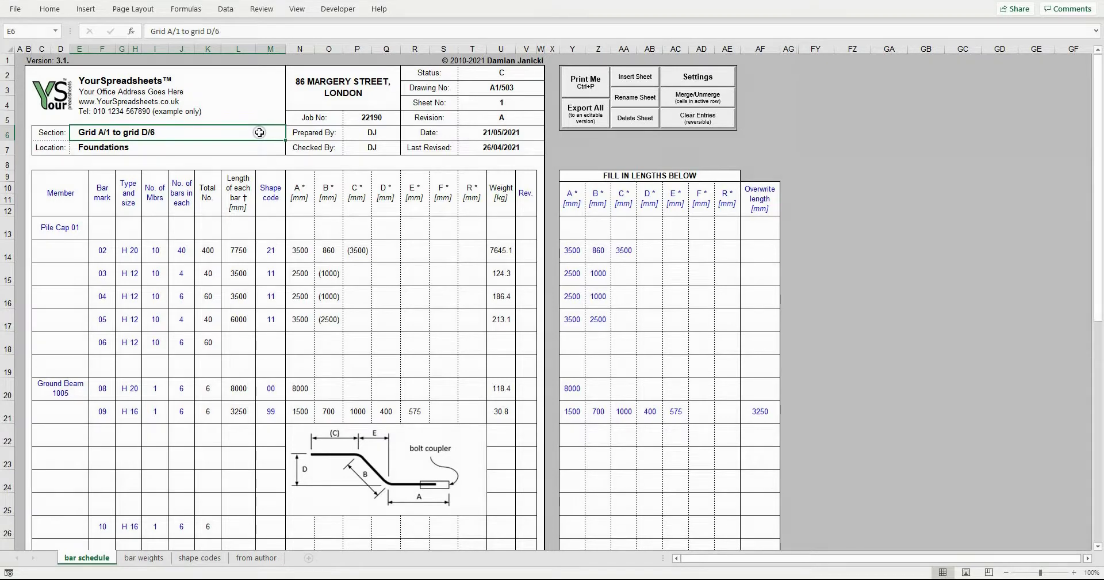
# Review the Status, Drawing No and Sheet No header entries and the status legend below the schedule
pyautogui.click(522, 75)
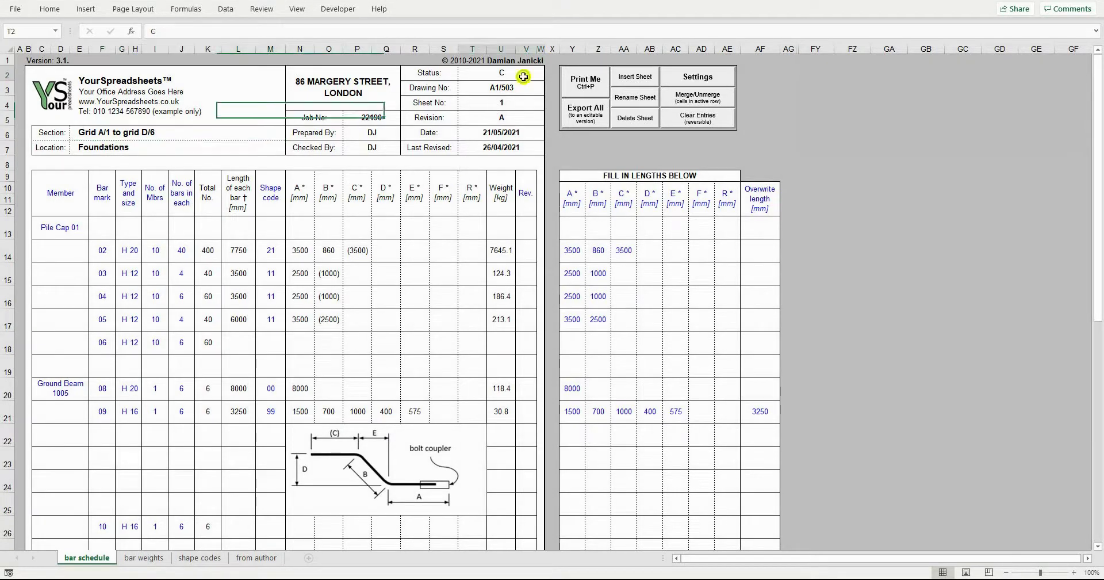
pyautogui.click(528, 88)
pyautogui.click(534, 101)
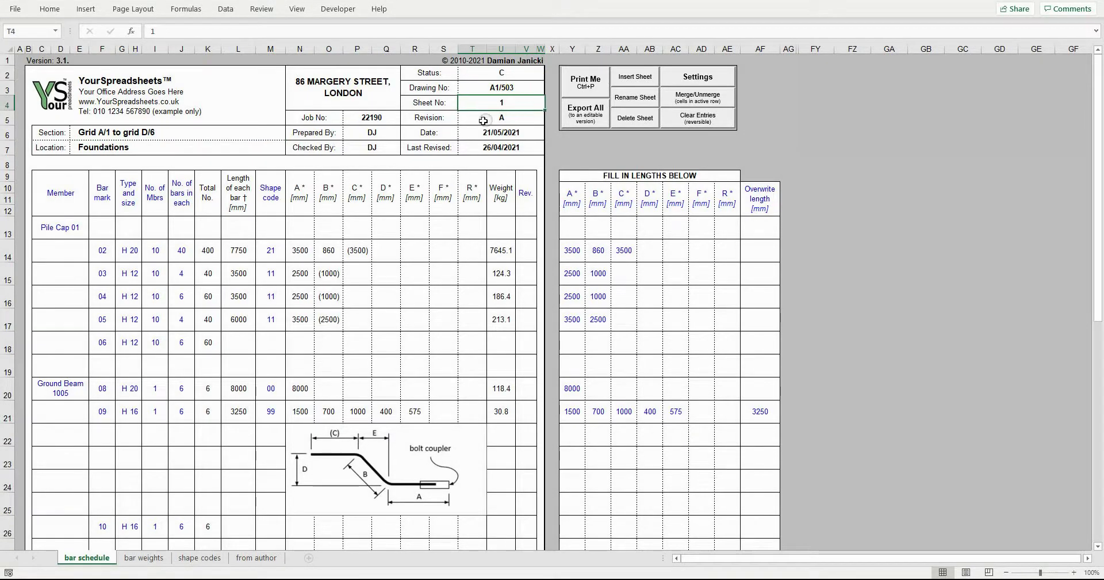
pyautogui.scroll(-8, 389, 207)
pyautogui.click(329, 422)
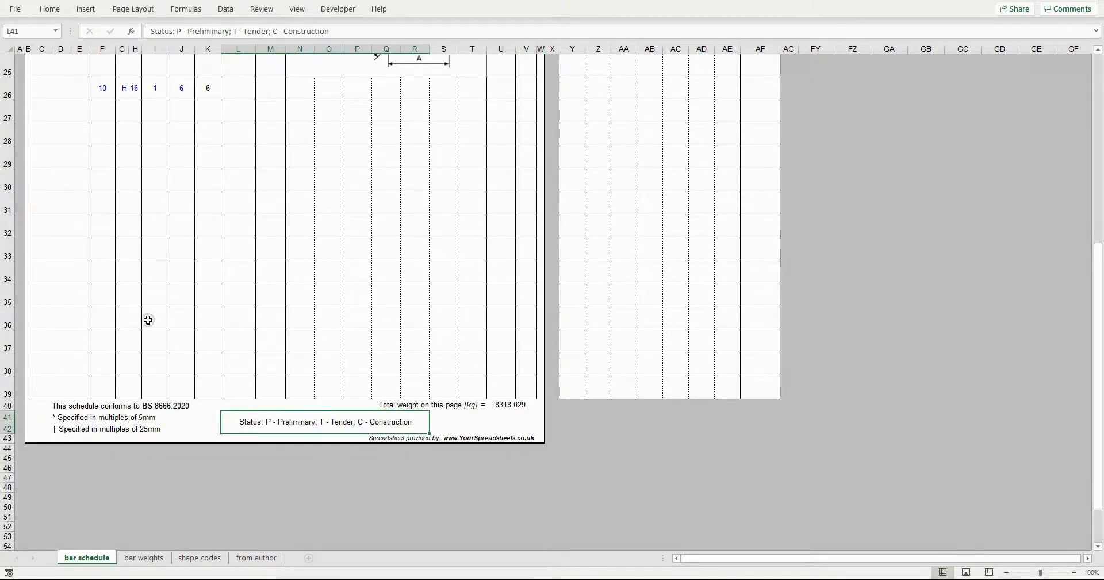
pyautogui.scroll(8, 144, 318)
# Check the Section and Location labels, leaving them unchanged, and select the Pile Cap 01 shape codes
pyautogui.click(59, 138)
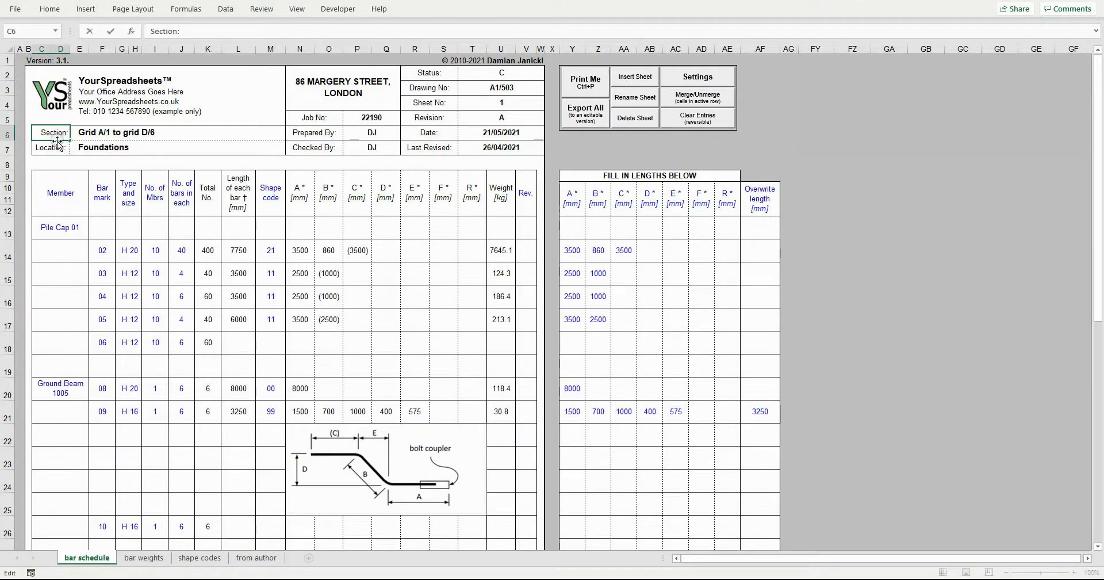
pyautogui.doubleClick(59, 148)
pyautogui.click(67, 164)
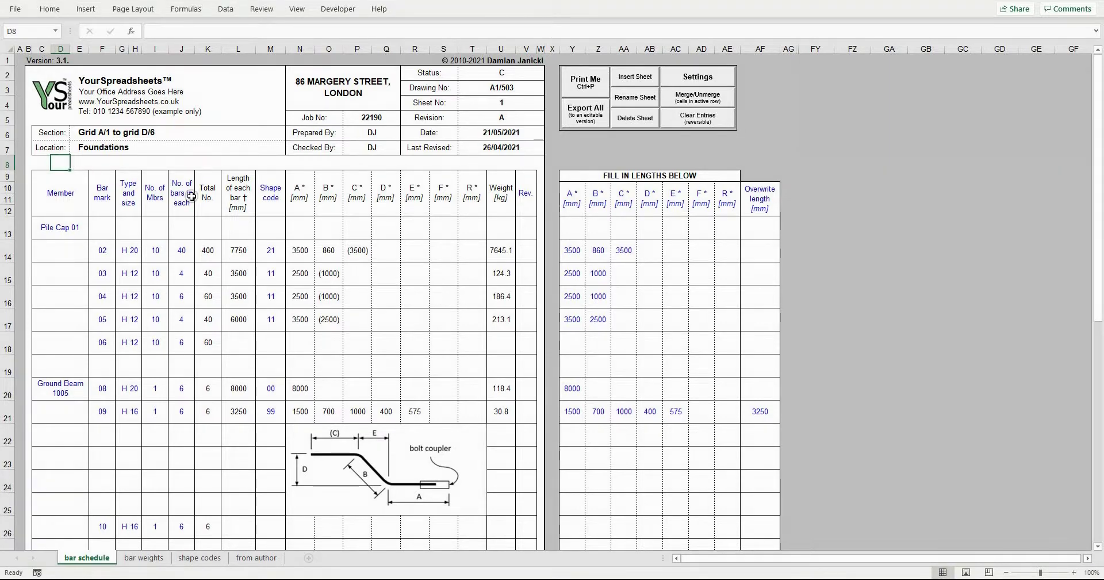
pyautogui.moveTo(266, 229); pyautogui.dragTo(278, 354)
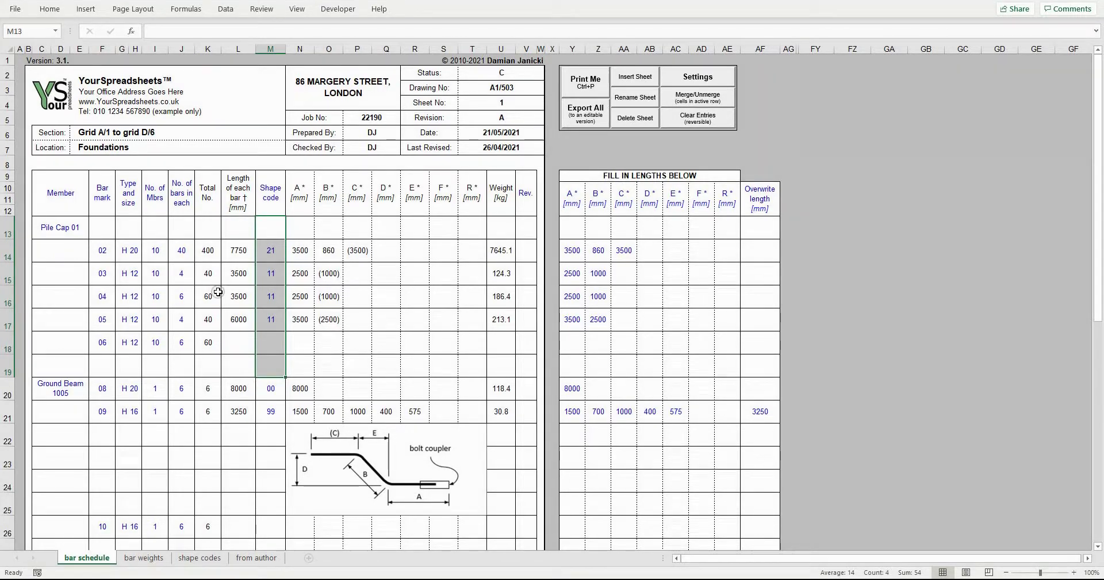
# View the shape codes sheet, return to the bar schedule, and dismiss the Shape Codes popup for M13
pyautogui.click(201, 557)
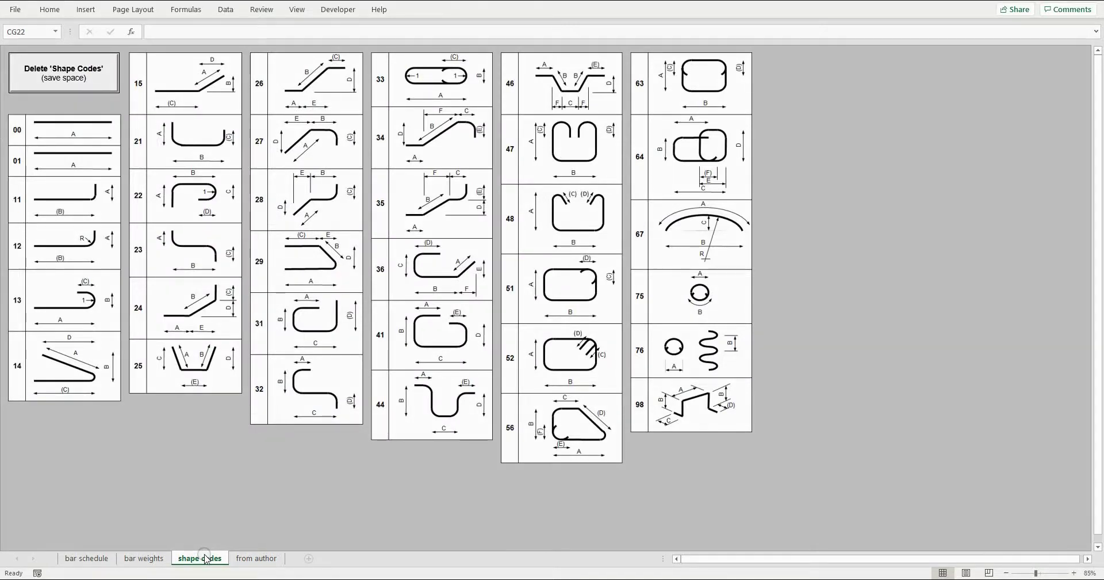
pyautogui.click(86, 558)
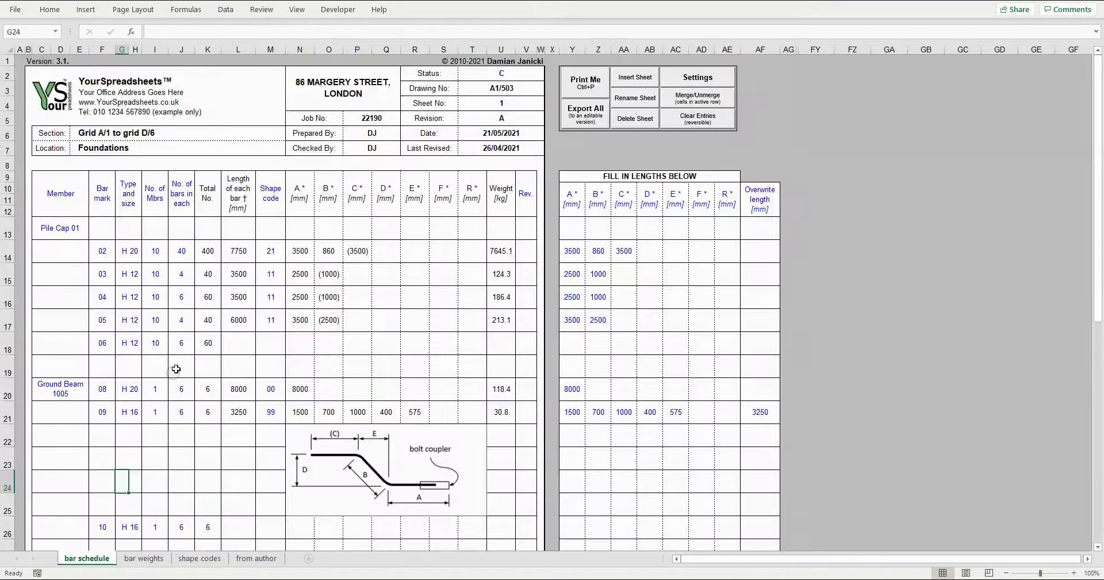
pyautogui.click(271, 235)
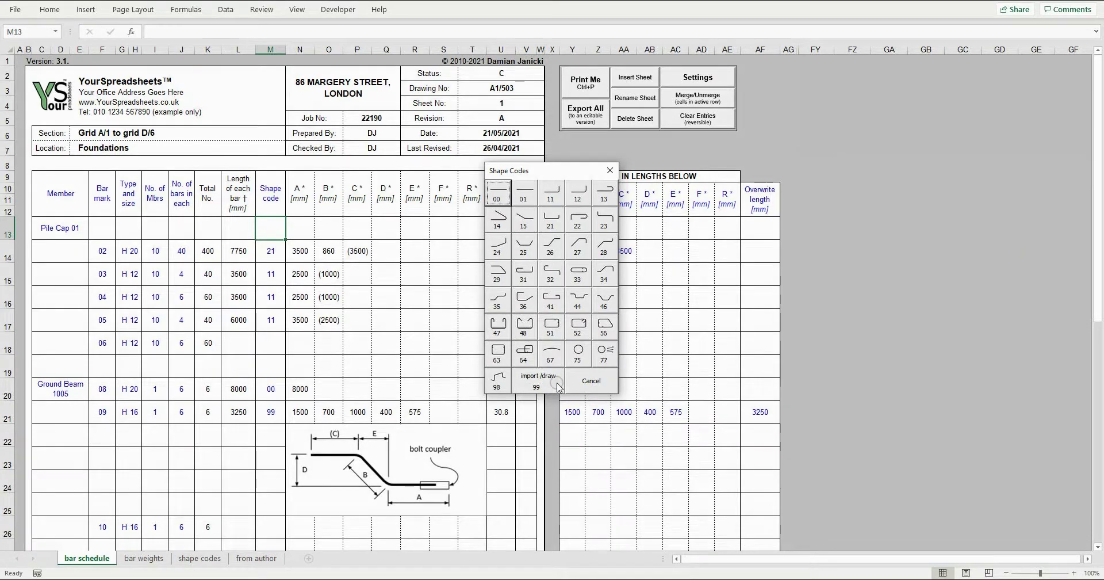
pyautogui.click(574, 383)
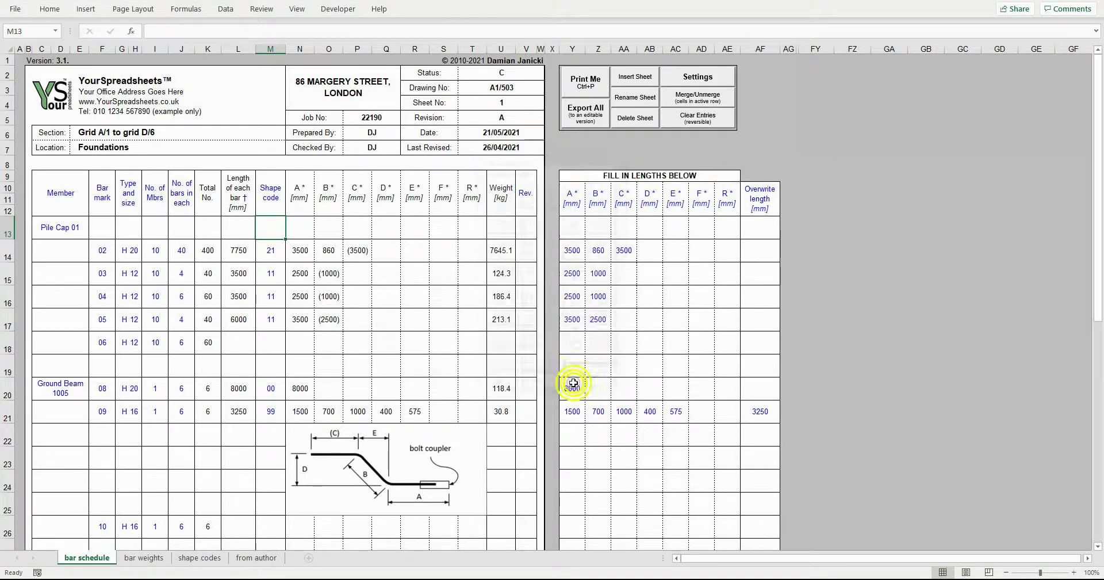
# Open the schedule's Settings and view help on horizontal versus diagonal extra dimensions
pyautogui.click(689, 78)
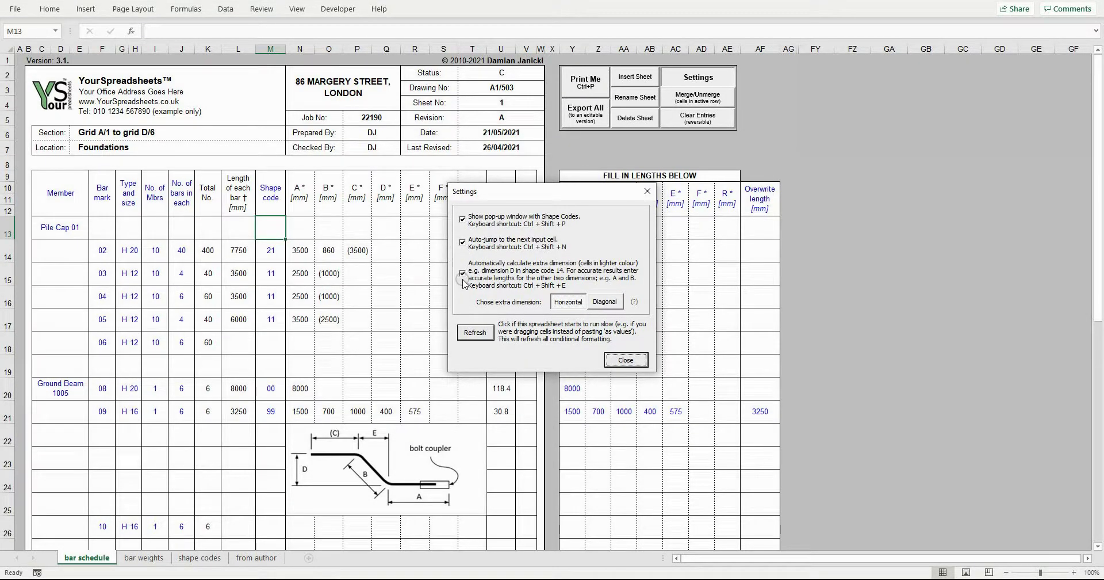
pyautogui.click(633, 301)
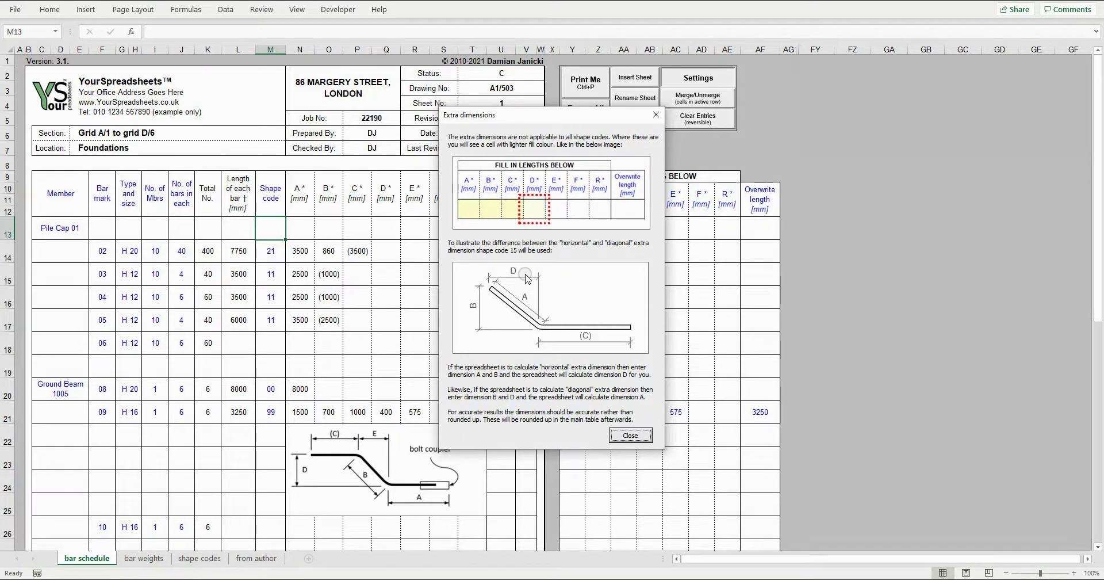
pyautogui.click(631, 436)
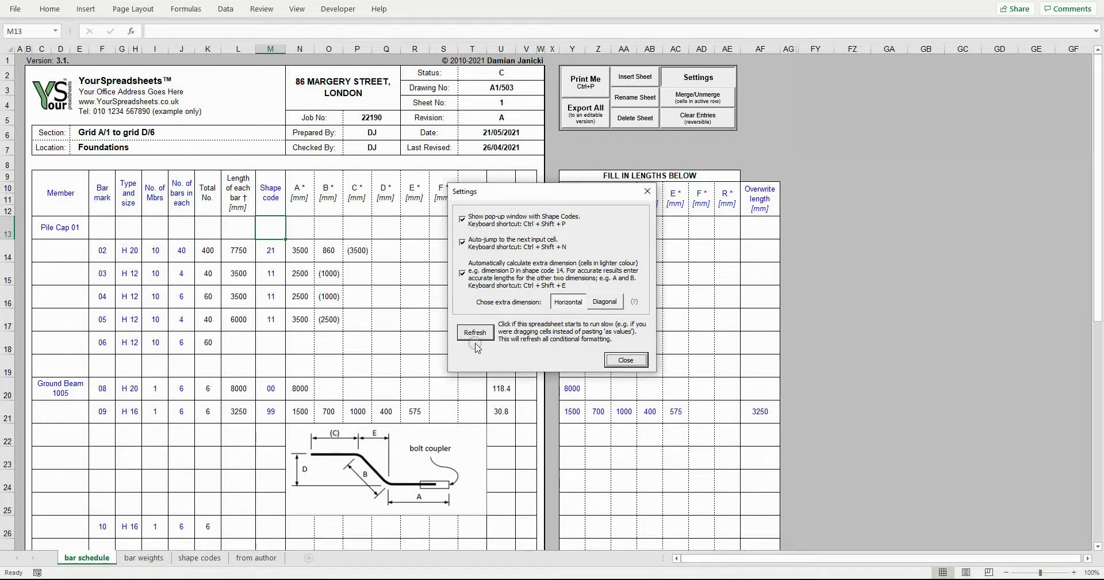
# Close Settings and enter bar 01, H 20, 10 members and 50 bars each in row 13
pyautogui.click(618, 360)
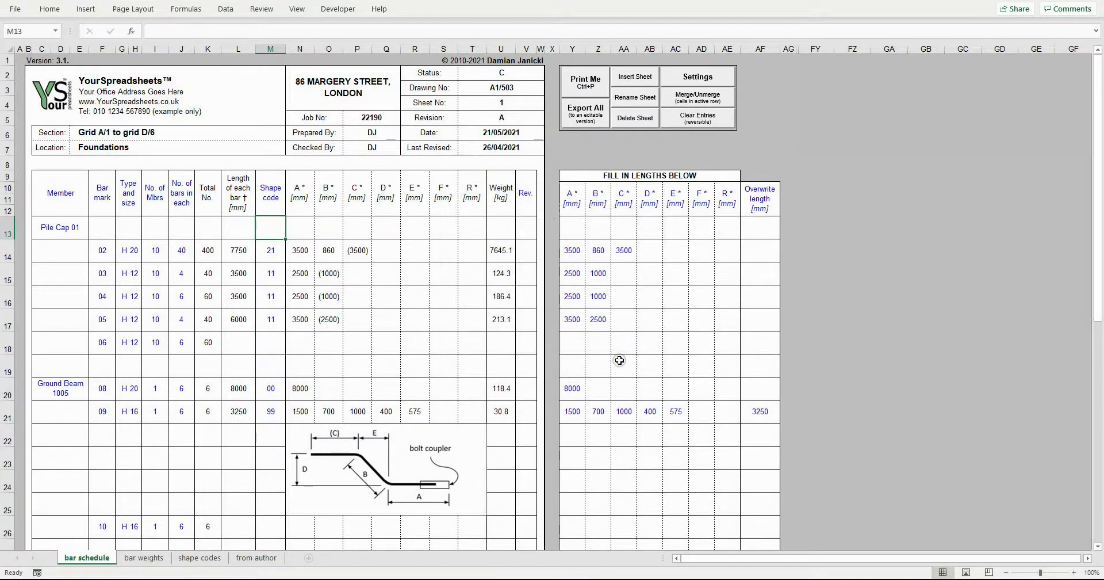
pyautogui.click(86, 227)
pyautogui.click(95, 231)
pyautogui.write('01')
pyautogui.press('Tab')
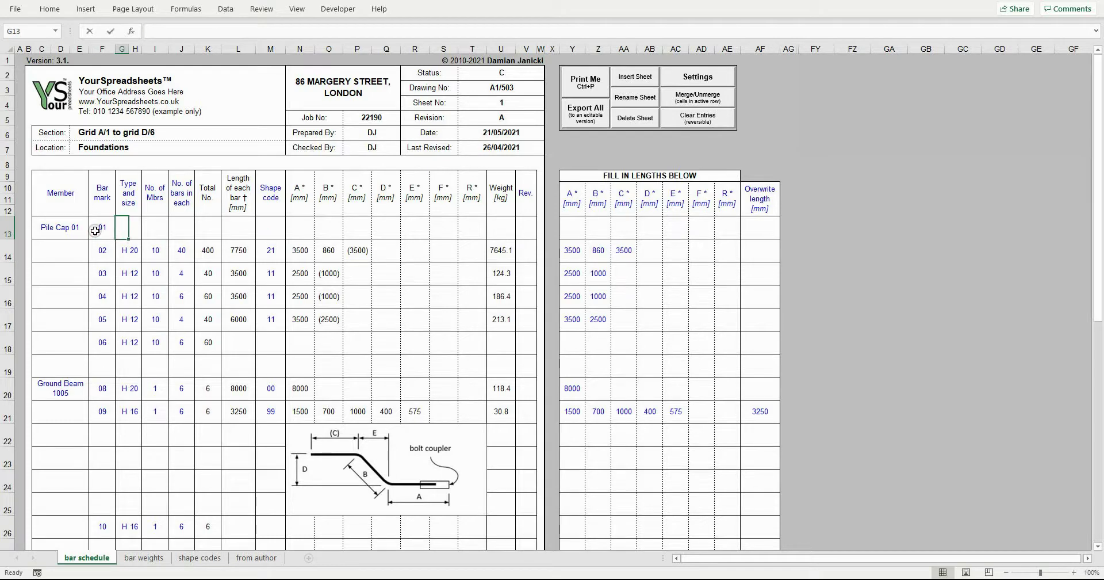
pyautogui.write('H 20')
pyautogui.press('Tab')
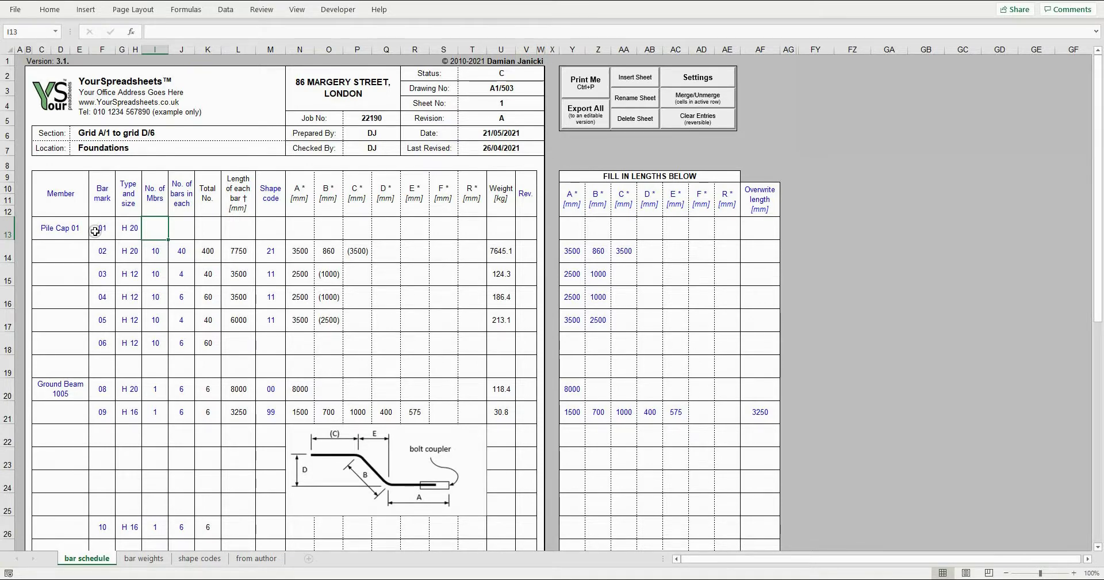
pyautogui.write('10')
pyautogui.press('Tab')
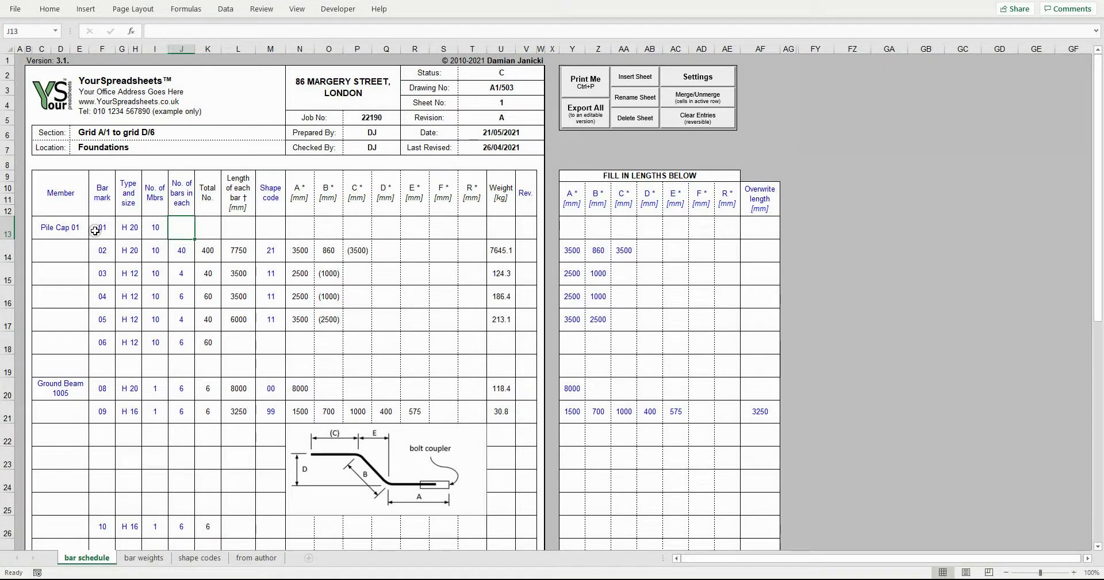
pyautogui.write('50')
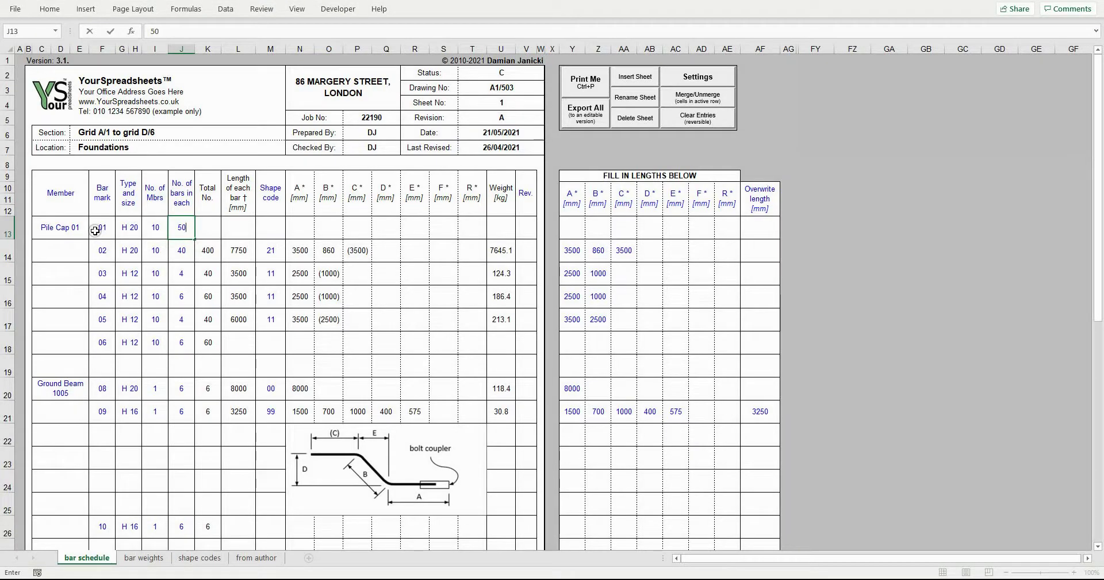
pyautogui.press('Tab')
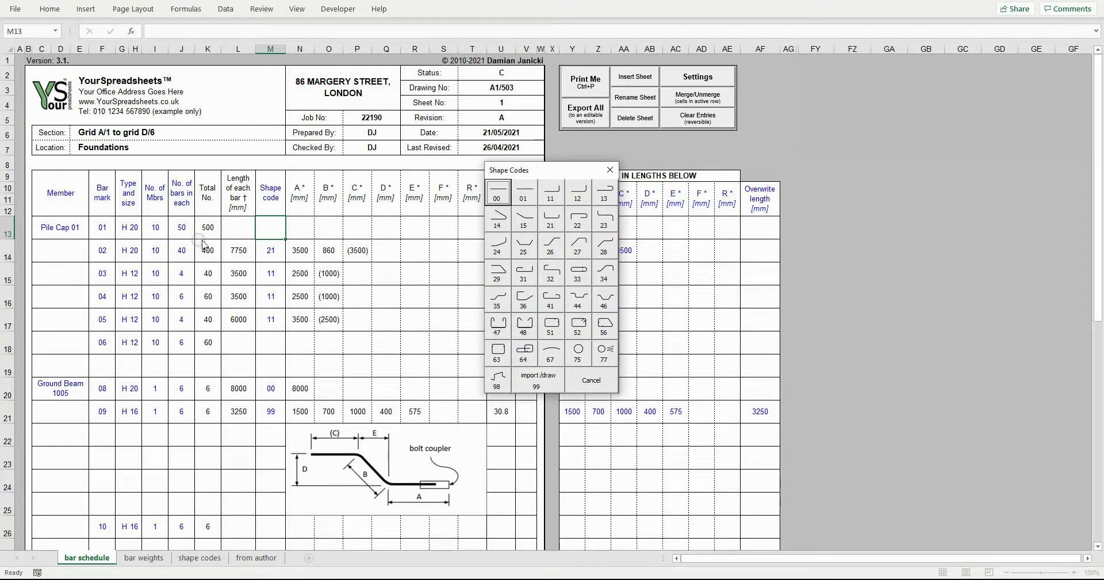
# Set bar 01's shape code to 21, after briefly trying shape code 41
pyautogui.click(560, 224)
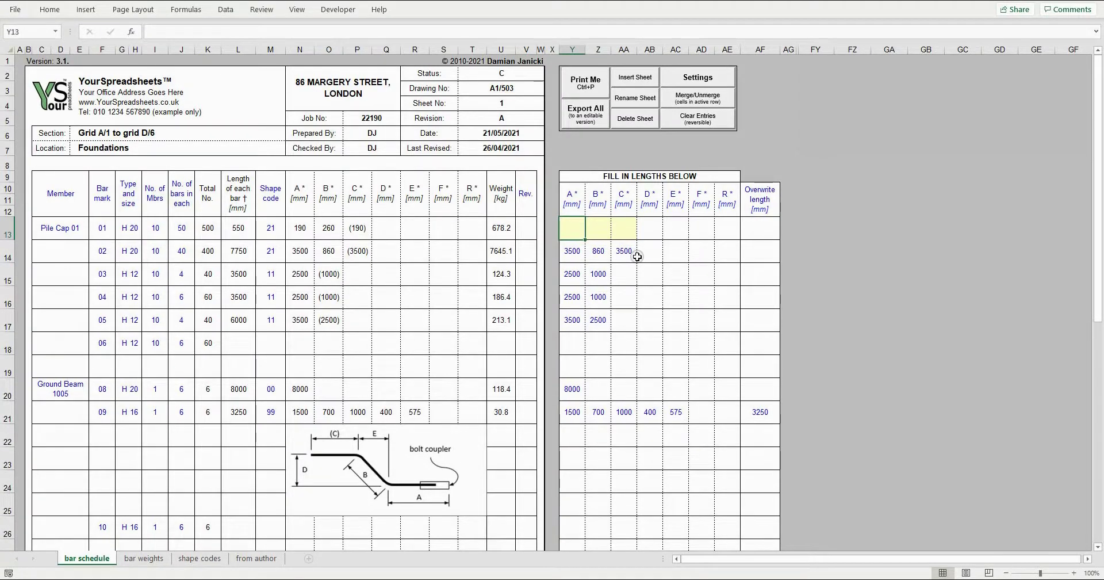
pyautogui.click(273, 230)
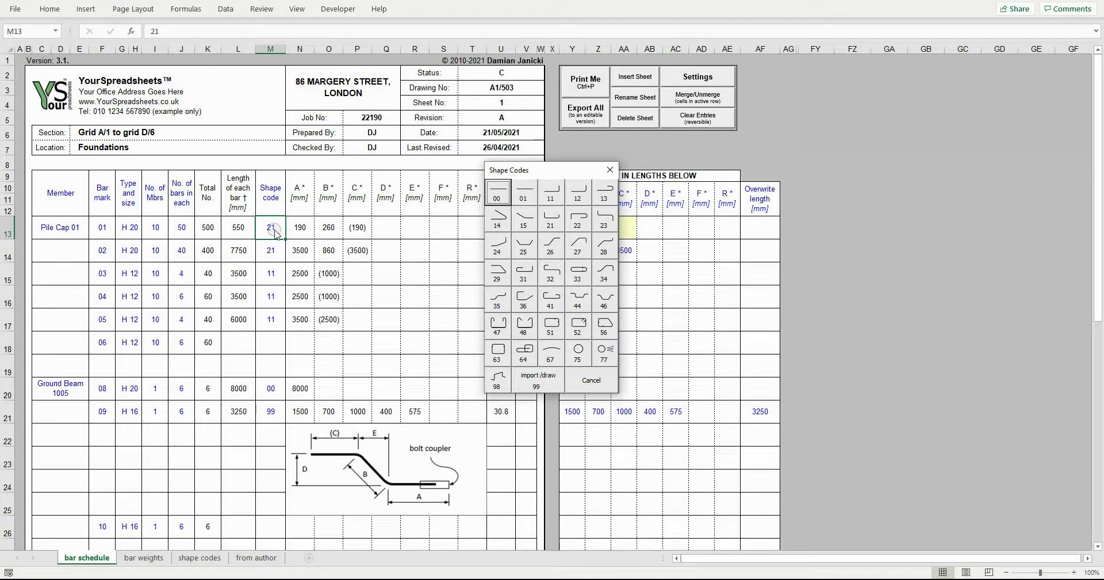
pyautogui.click(544, 296)
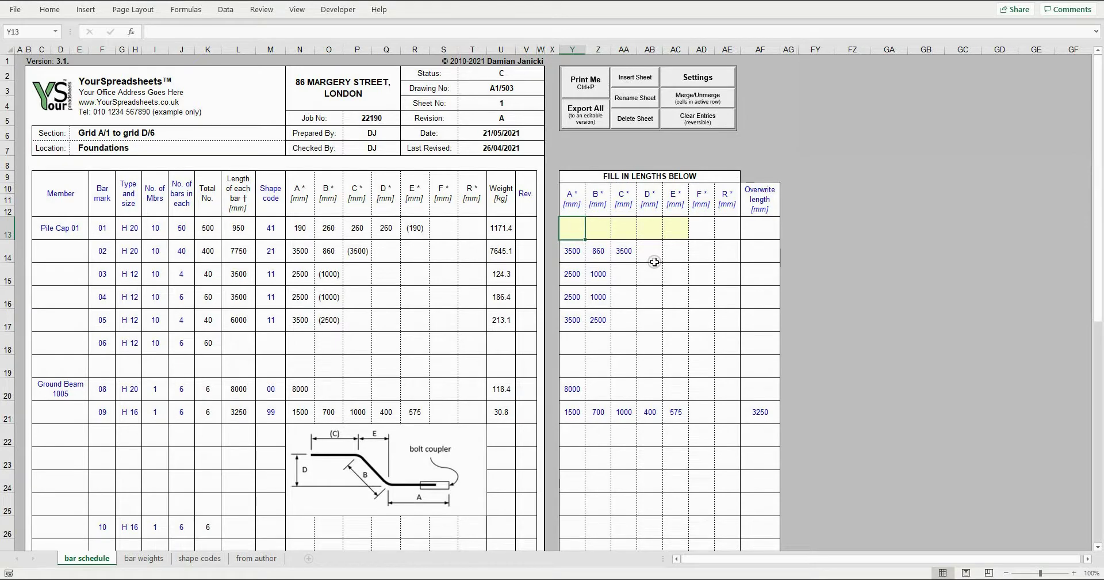
pyautogui.click(270, 227)
pyautogui.click(542, 220)
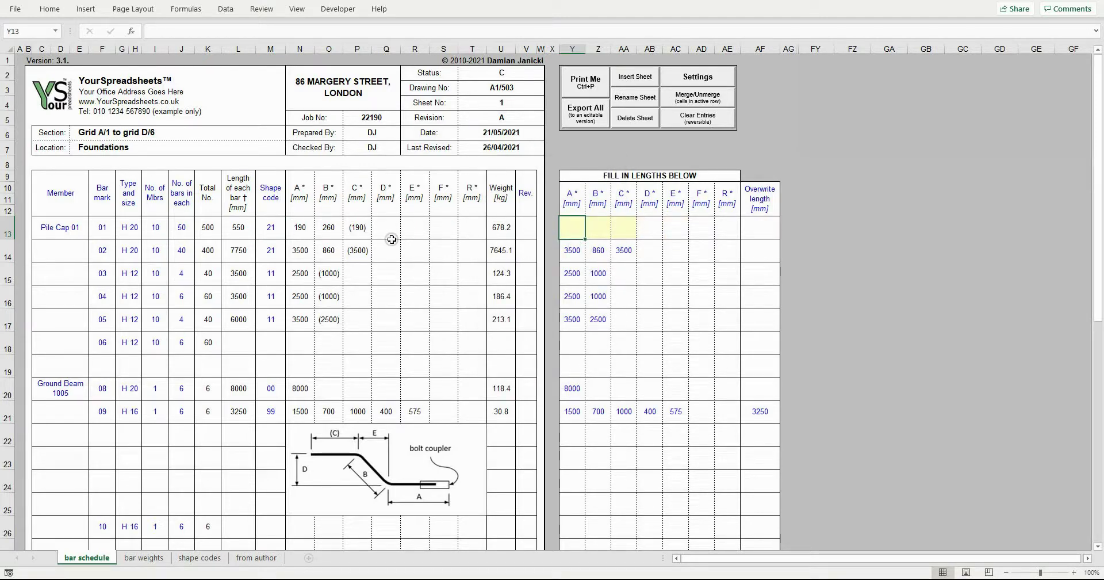
# Enter bar 01's lengths A 2500, B 1000, C 2500, replacing a trial value of 100
pyautogui.write('100')
pyautogui.press('Tab')
pyautogui.click(569, 230)
pyautogui.write('2500')
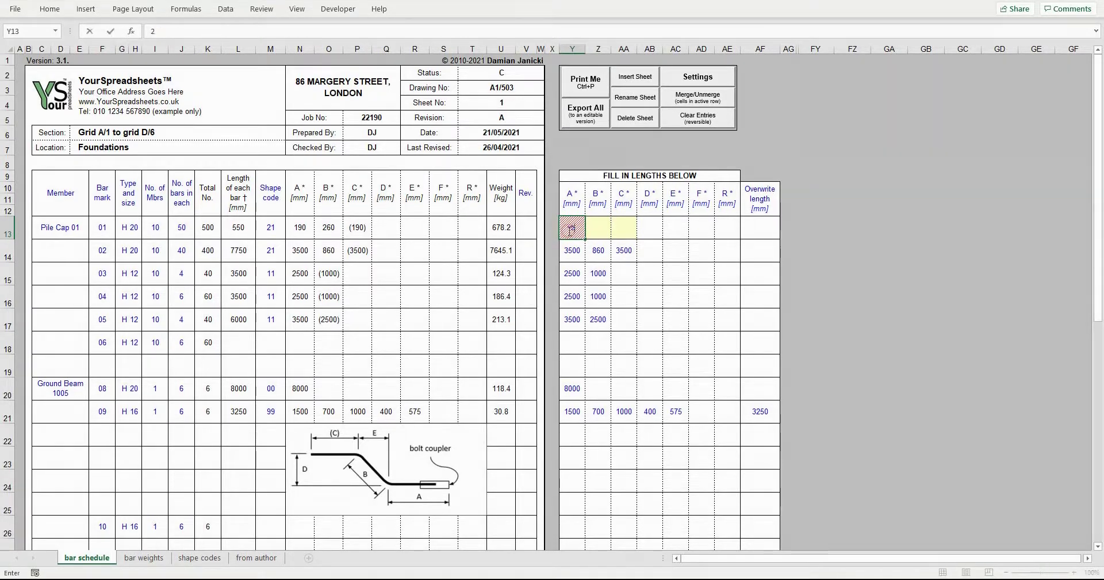
pyautogui.press('Tab')
pyautogui.write('1000')
pyautogui.press('Tab')
pyautogui.write('2500')
pyautogui.press('Tab')
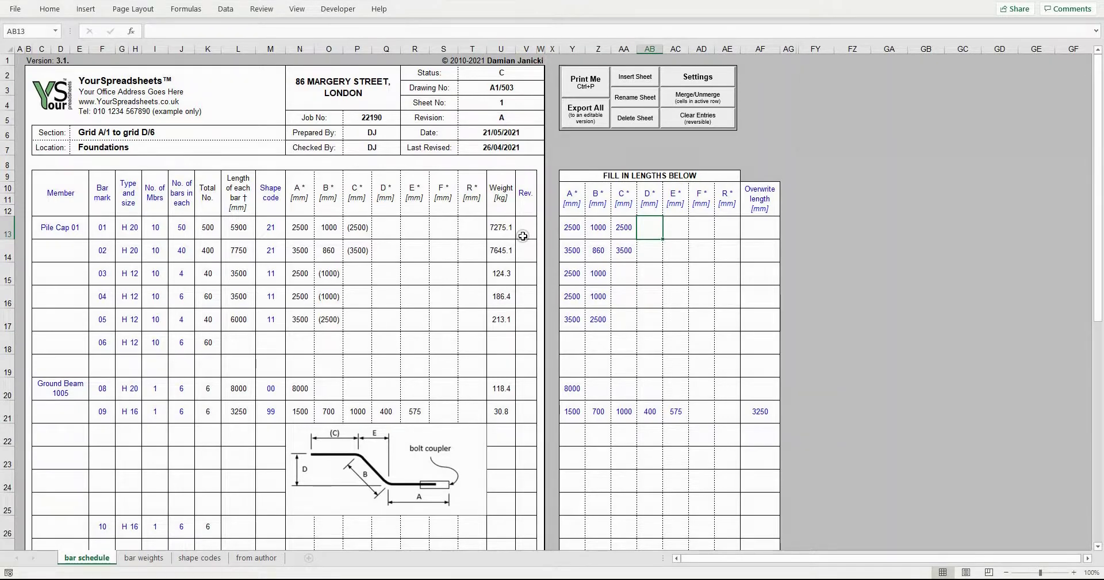
# Give bar 06 shape code 15 with A 1000, B 6000, C 500, then choose 'import /draw 99' for bar 10
pyautogui.click(272, 344)
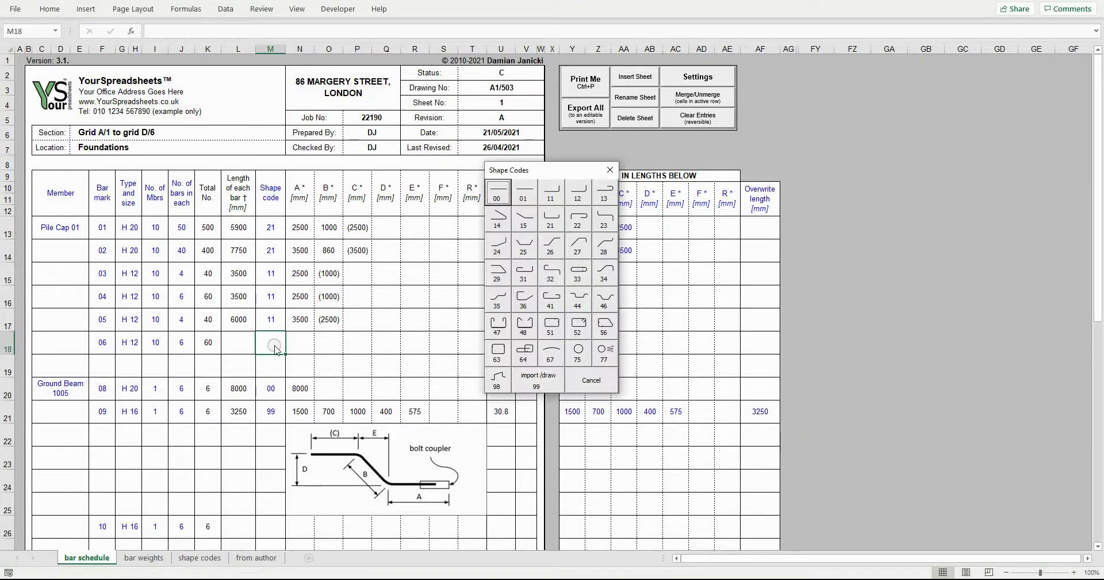
pyautogui.click(529, 222)
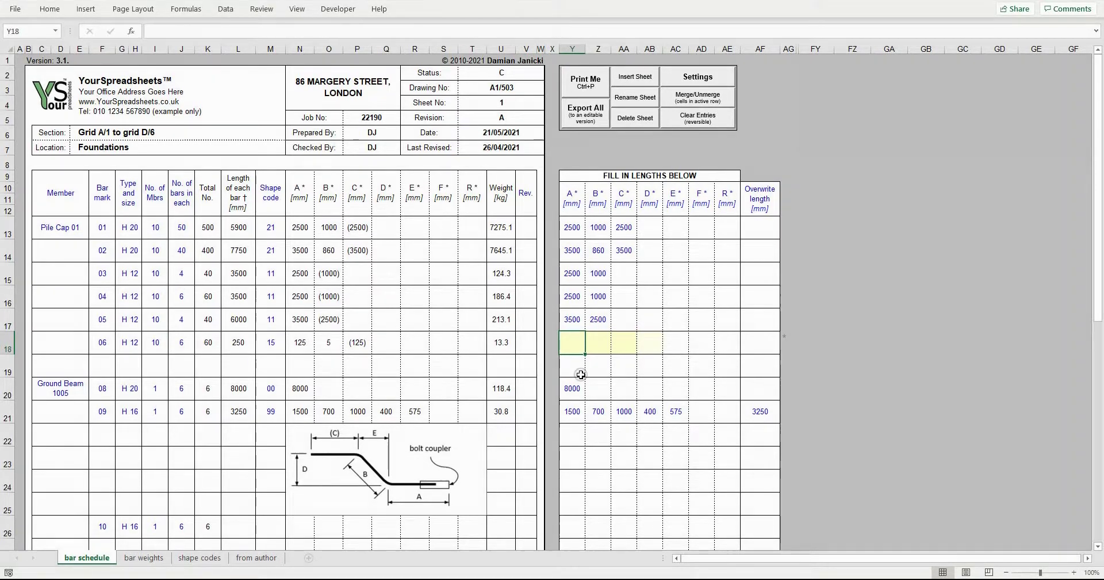
pyautogui.write('1000')
pyautogui.press('Tab')
pyautogui.write('6000')
pyautogui.press('Tab')
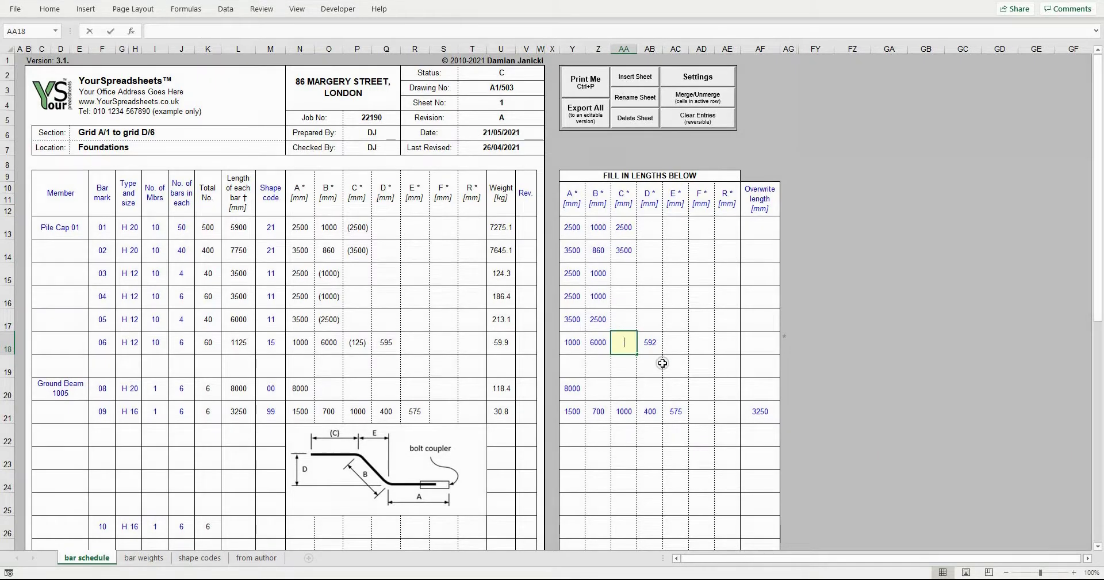
pyautogui.write('500')
pyautogui.press('Tab')
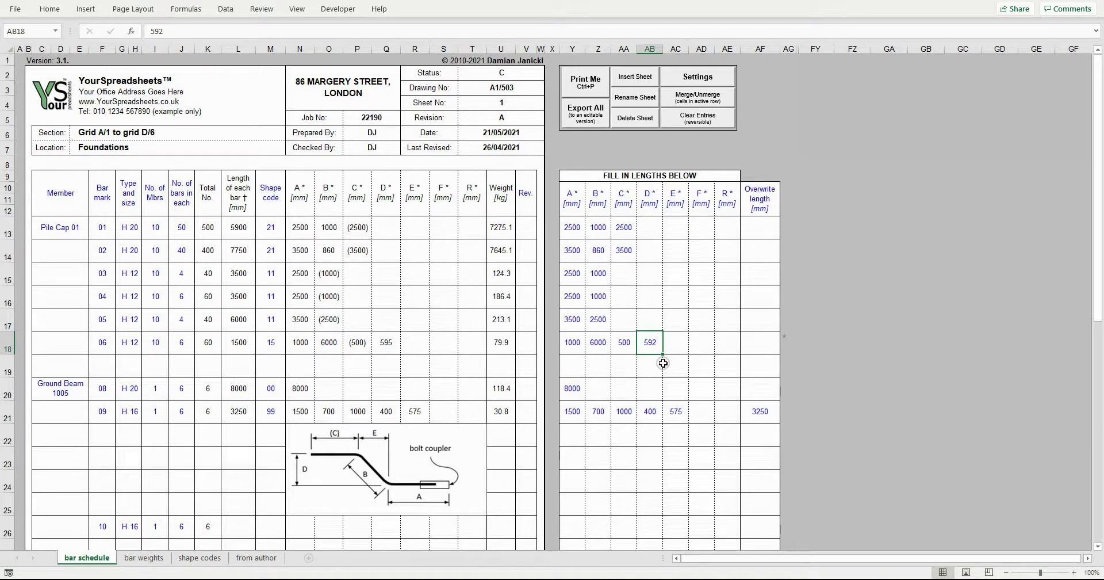
pyautogui.click(270, 526)
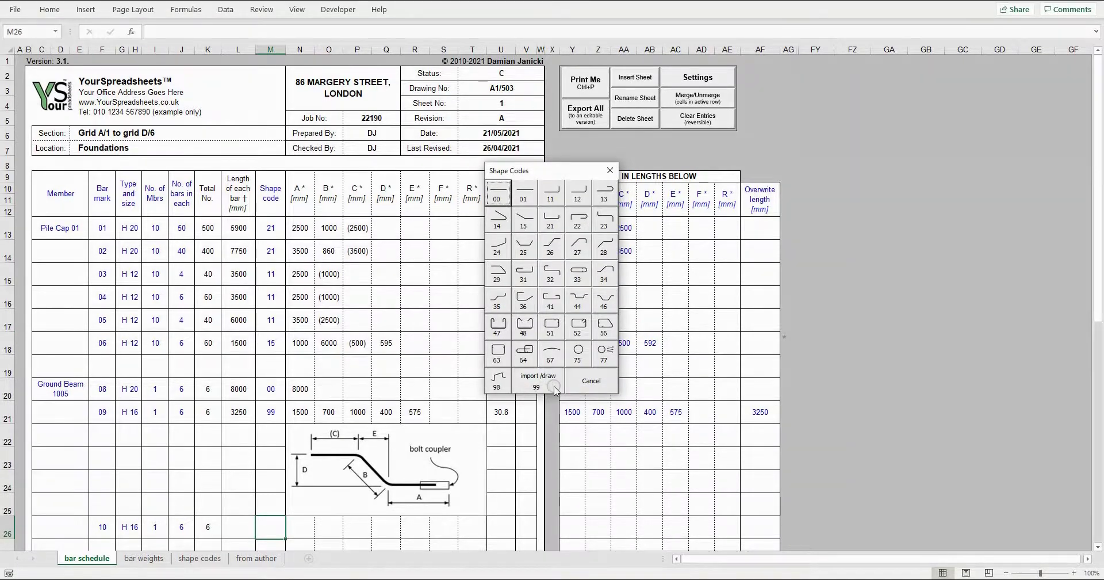
pyautogui.click(555, 388)
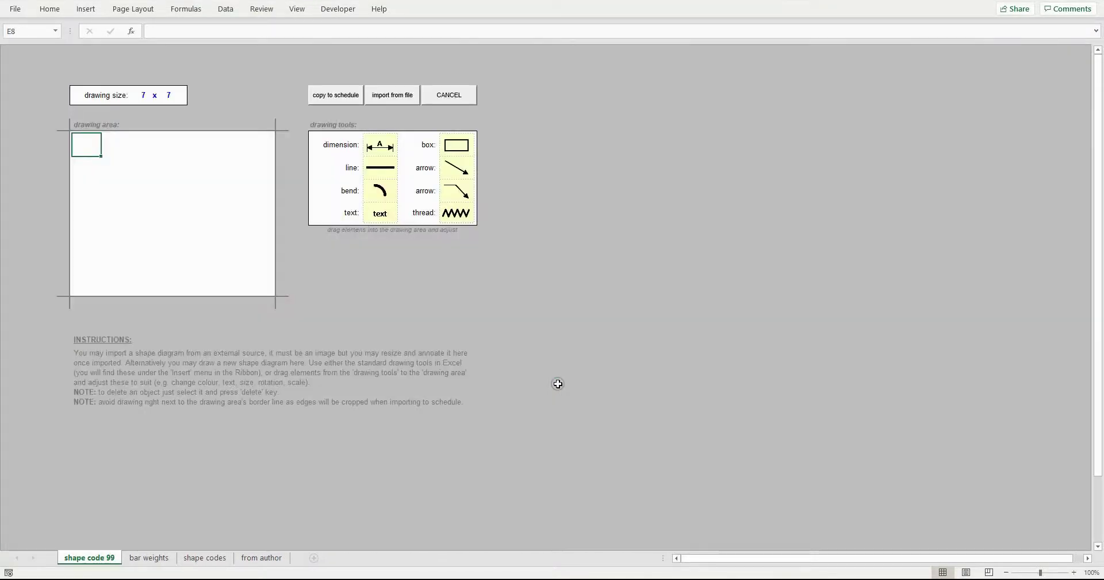
# Import the shape code 99_02.gif diagram into the shape 99 drawing area and enlarge it slightly
pyautogui.click(393, 107)
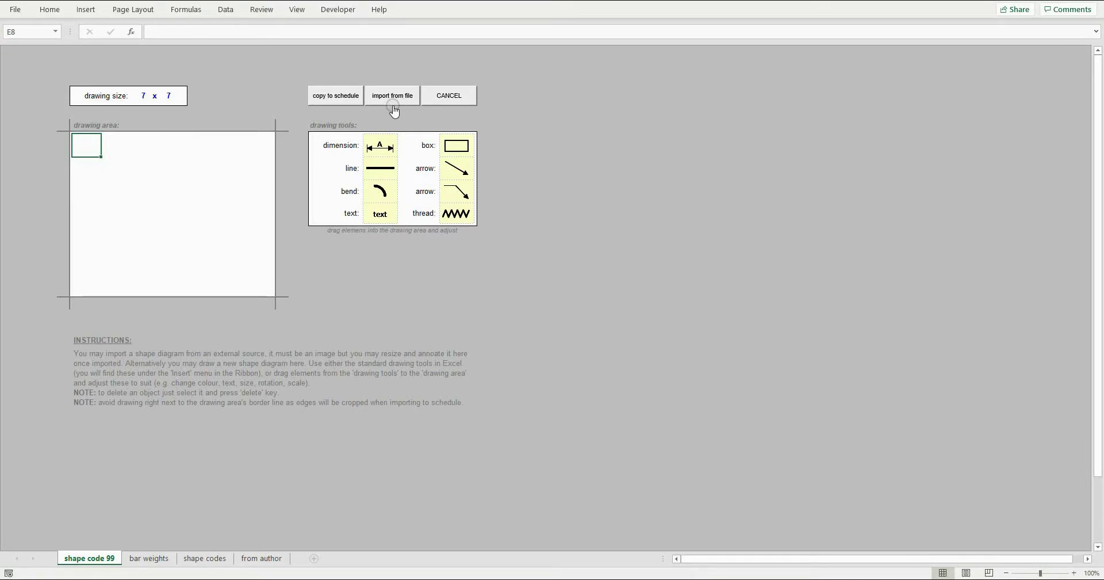
pyautogui.click(392, 107)
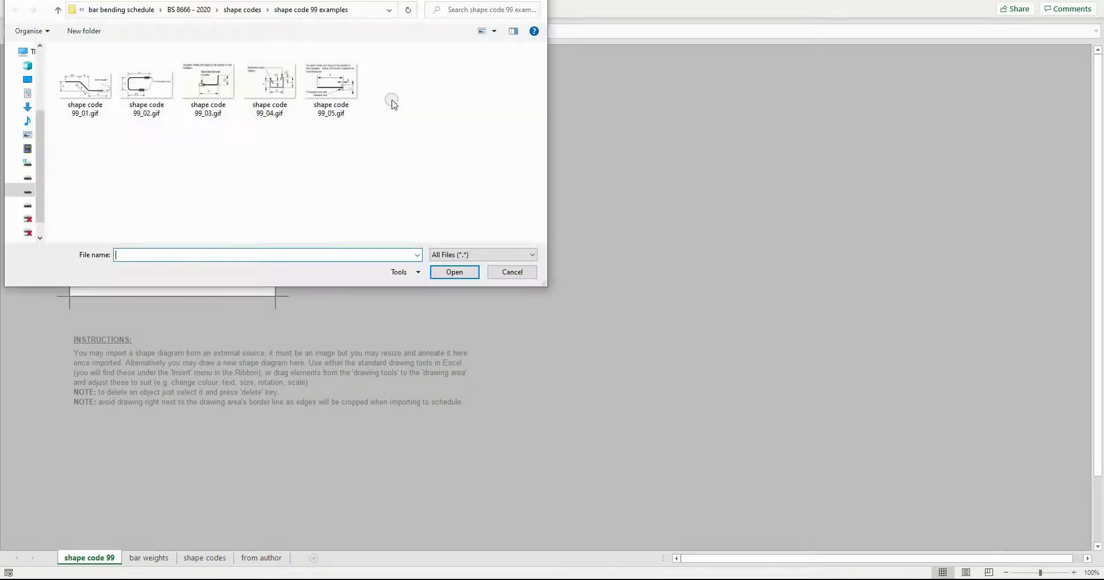
pyautogui.click(147, 95)
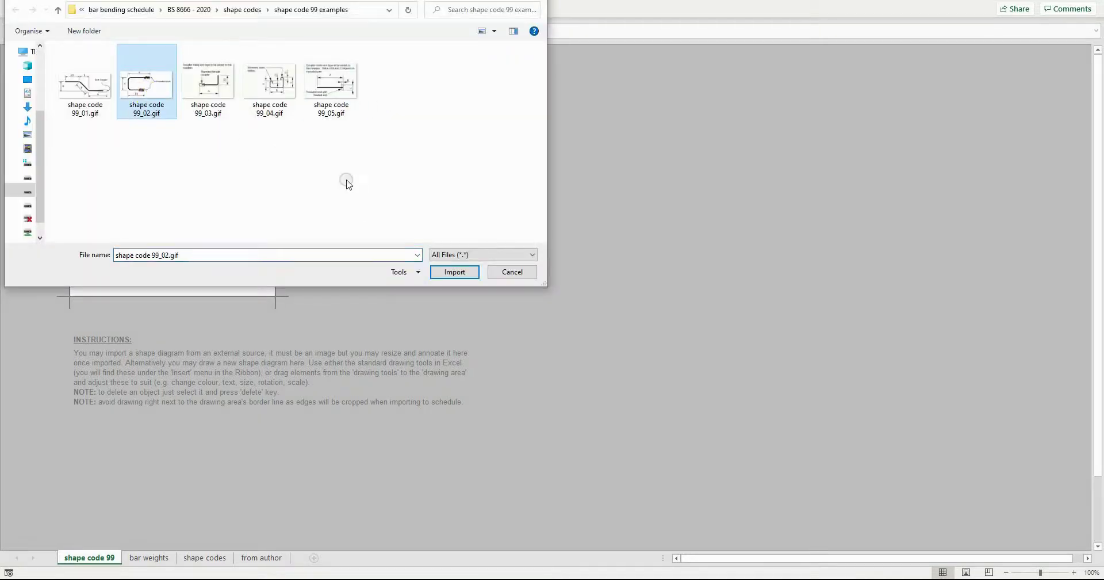
pyautogui.click(455, 272)
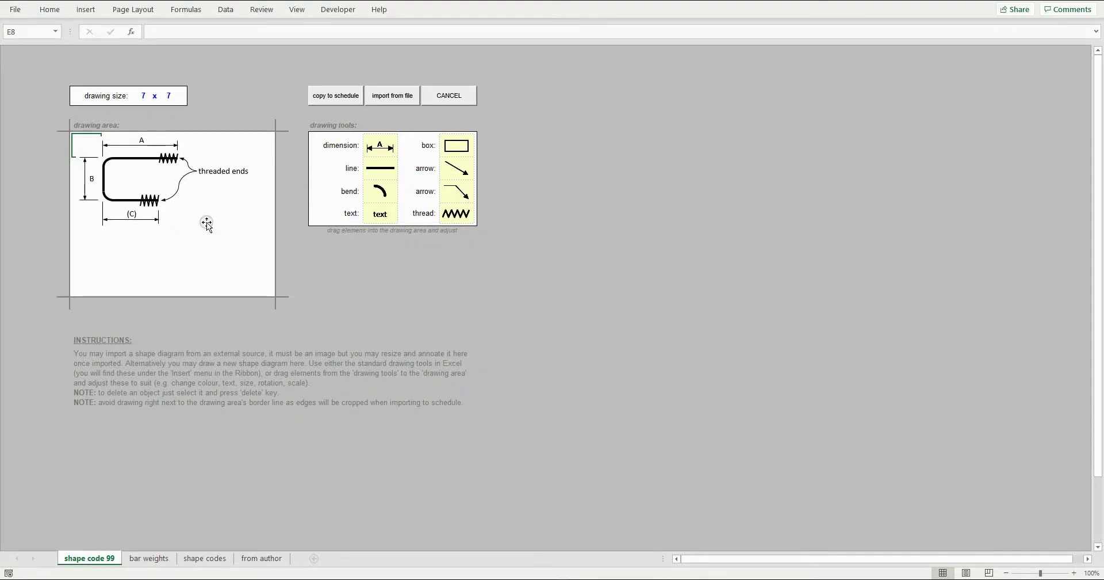
pyautogui.click(205, 220)
pyautogui.moveTo(255, 225); pyautogui.dragTo(252, 226)
# Set the drawing area height to 5 in H4
pyautogui.click(172, 96)
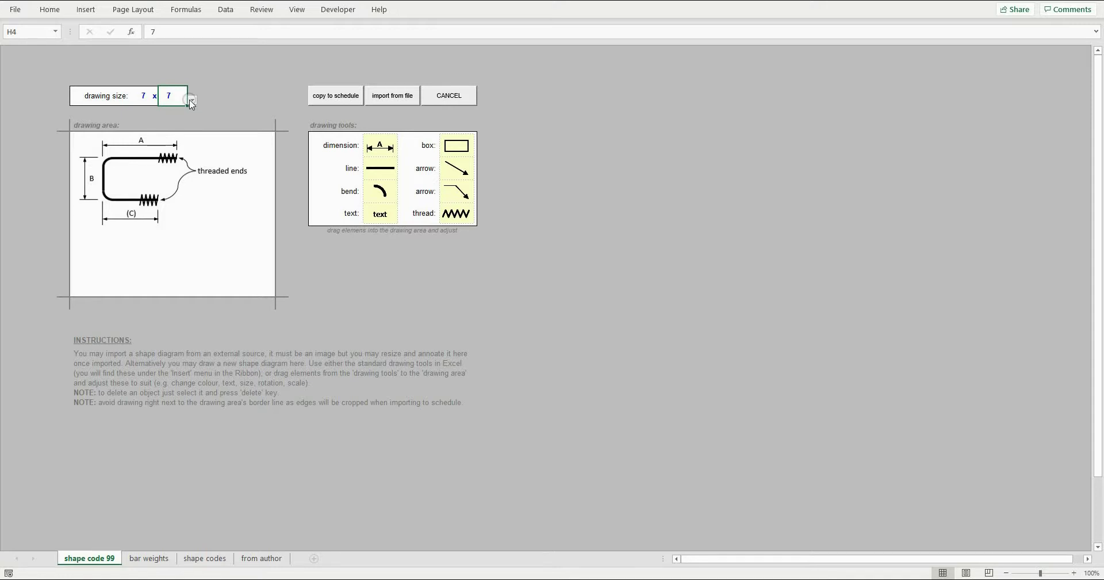
pyautogui.click(192, 99)
pyautogui.click(177, 114)
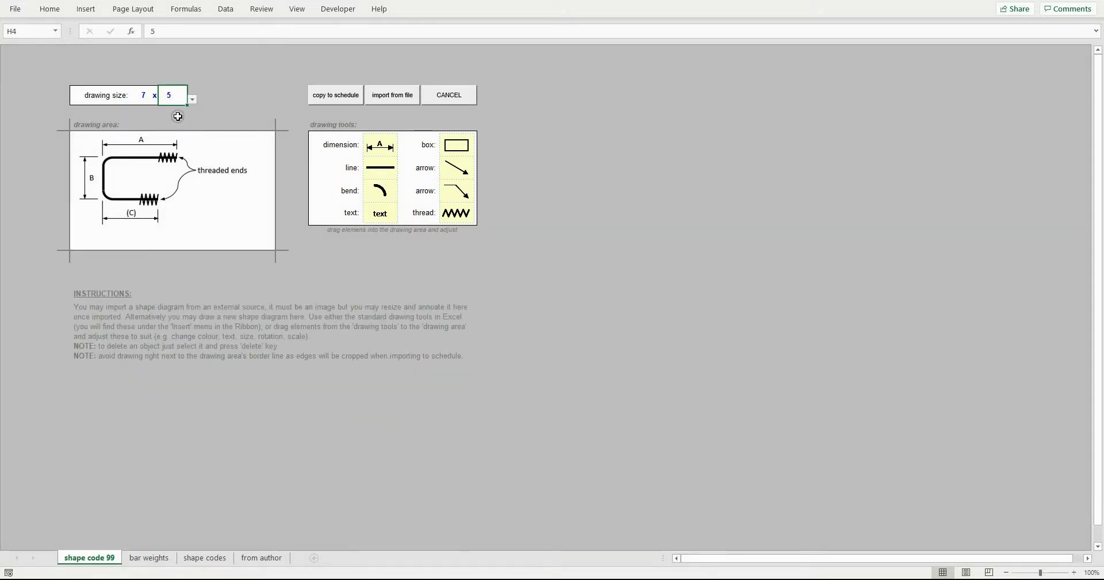
# Add a red, left-aligned 'sample text' label beside the imported diagram
pyautogui.keyDown('ctrl'); pyautogui.moveTo(380, 213); pyautogui.dragTo(220, 199); pyautogui.keyUp('ctrl')
pyautogui.doubleClick(219, 200)
pyautogui.write('sample text')
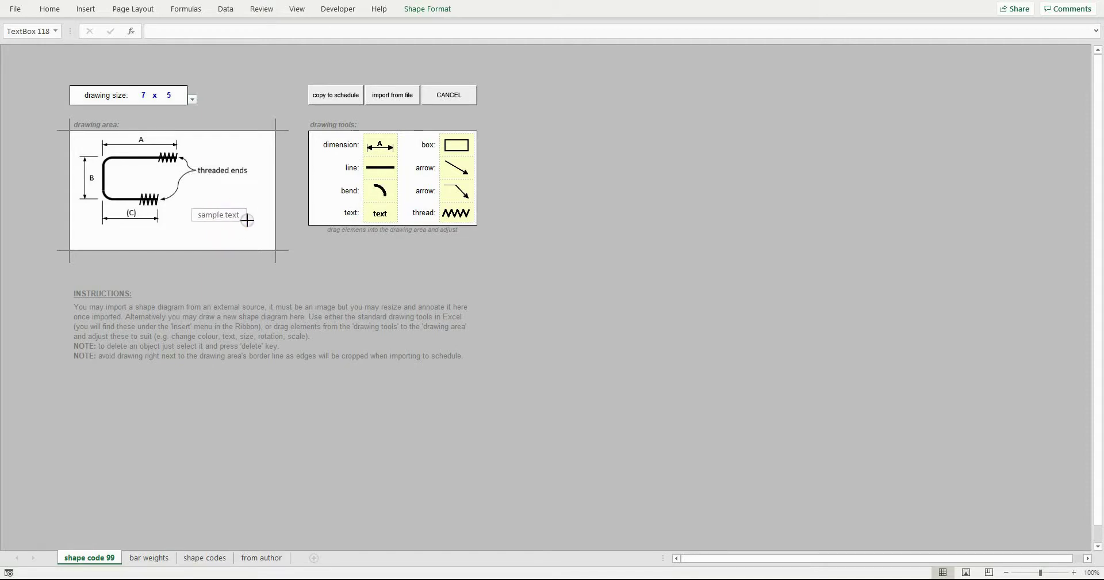
pyautogui.click(249, 220)
pyautogui.click(50, 9)
pyautogui.click(239, 49)
pyautogui.click(208, 49)
pyautogui.click(260, 189)
pyautogui.click(262, 190)
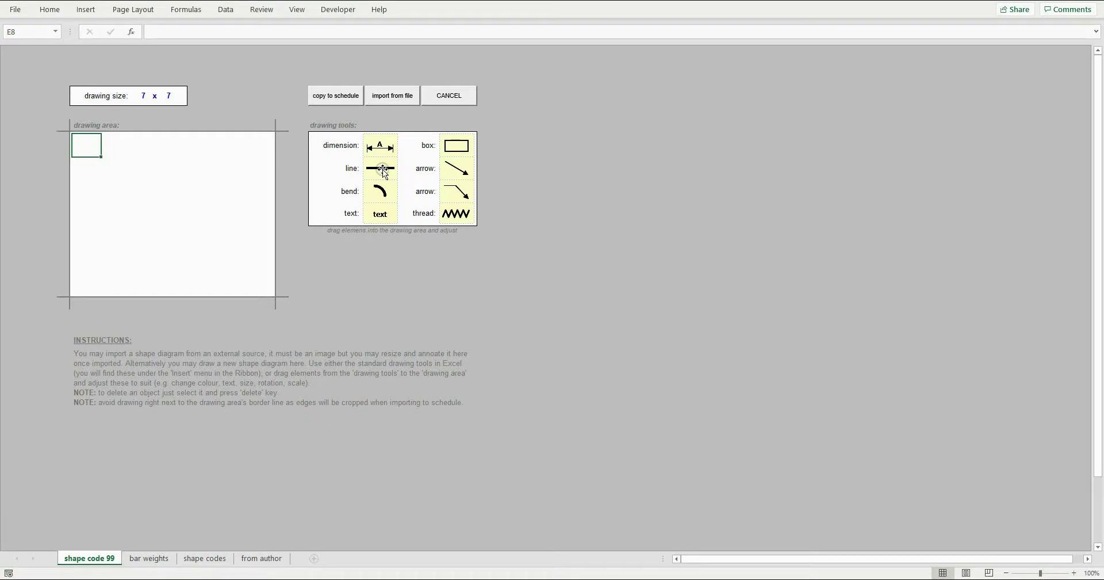
# Draw a cranked bar: straight line, bend, rising diagonal, bend and top horizontal line
pyautogui.moveTo(383, 170); pyautogui.dragTo(152, 199)
pyautogui.moveTo(379, 191); pyautogui.dragTo(184, 203)
pyautogui.moveTo(380, 167); pyautogui.dragTo(207, 168)
pyautogui.click(214, 176)
pyautogui.moveTo(380, 167); pyautogui.dragTo(232, 170)
# Add a thread at the bar's left end with an arrow and a wrapped 'threaded end' label
pyautogui.moveTo(456, 213); pyautogui.dragTo(125, 203)
pyautogui.moveTo(456, 190); pyautogui.dragTo(115, 183)
pyautogui.moveTo(380, 213); pyautogui.dragTo(192, 152)
pyautogui.write('threaded end')
pyautogui.moveTo(380, 144); pyautogui.dragTo(141, 218)
# Add dimensions to the bar and relabel them (C), D and B
pyautogui.click(392, 135)
pyautogui.moveTo(392, 135); pyautogui.dragTo(207, 221)
pyautogui.moveTo(389, 138); pyautogui.dragTo(217, 187)
pyautogui.moveTo(380, 144); pyautogui.dragTo(201, 157)
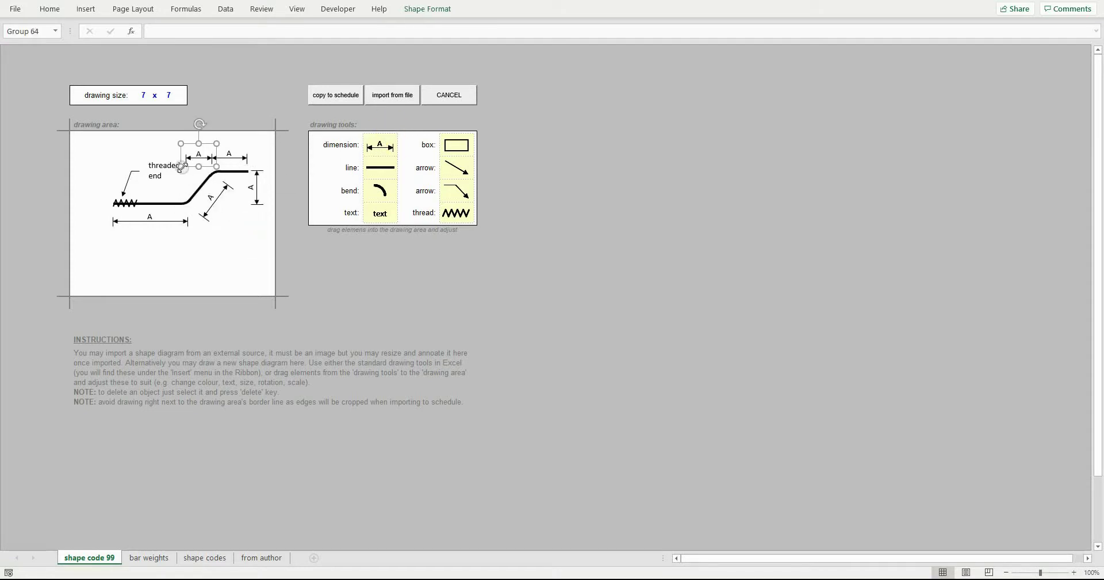
pyautogui.moveTo(223, 223)
pyautogui.mouseDown()
pyautogui.moveTo(233, 281)
pyautogui.moveTo(199, 185)
pyautogui.mouseUp()
pyautogui.doubleClick(230, 154)
pyautogui.write('(C)')
pyautogui.doubleClick(251, 187)
pyautogui.write('D')
pyautogui.doubleClick(211, 197)
pyautogui.write('B')
# Set the drawing height to 5 in H4
pyautogui.click(256, 254)
pyautogui.click(173, 95)
pyautogui.click(192, 99)
pyautogui.click(182, 116)
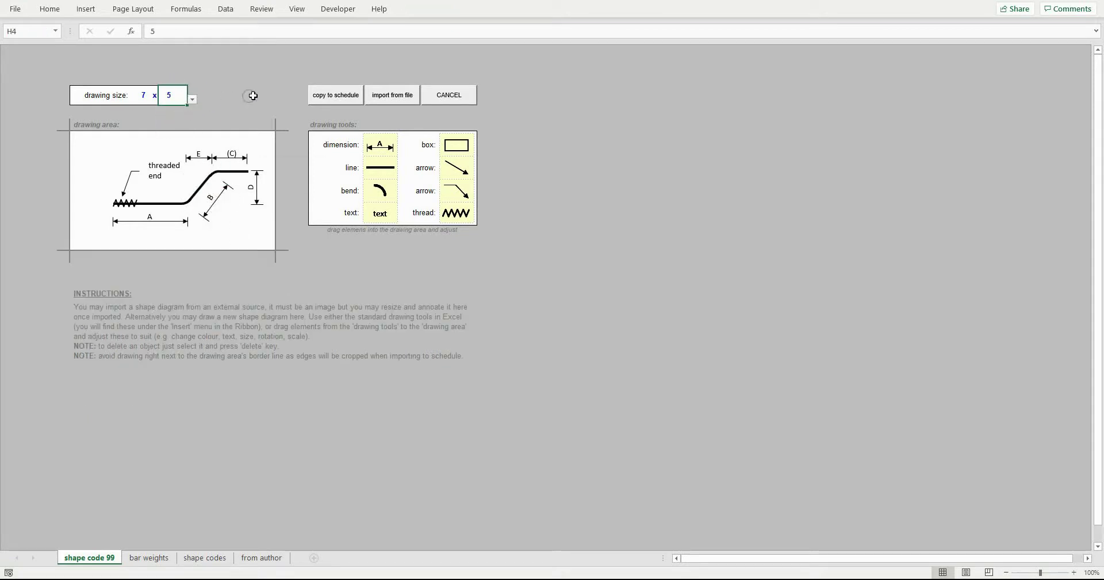
# Copy the threaded-end diagram into the schedule for bar mark 10, confirming with Yes
pyautogui.click(349, 96)
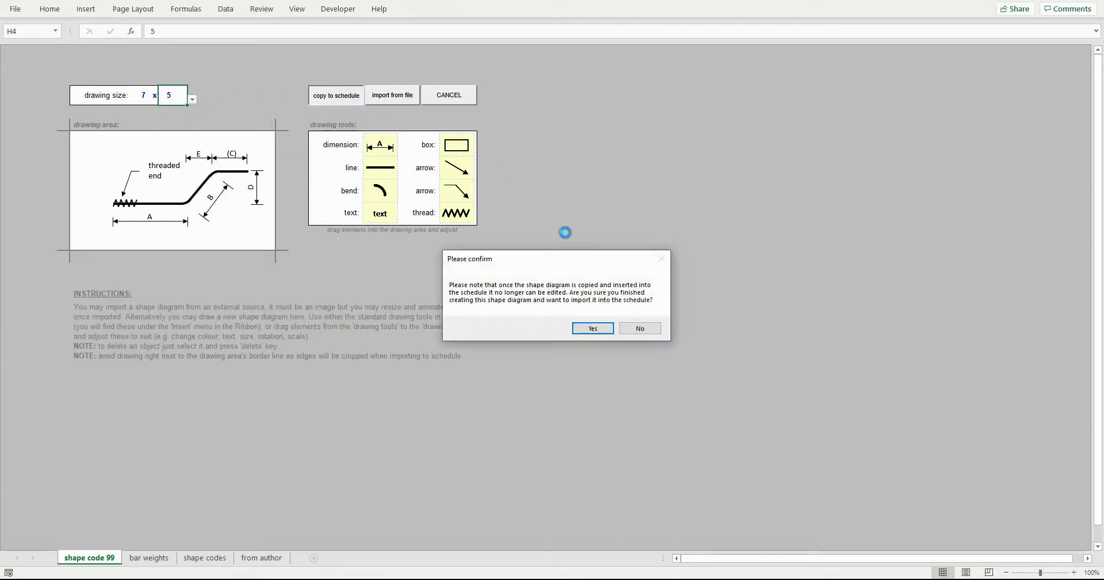
pyautogui.click(604, 331)
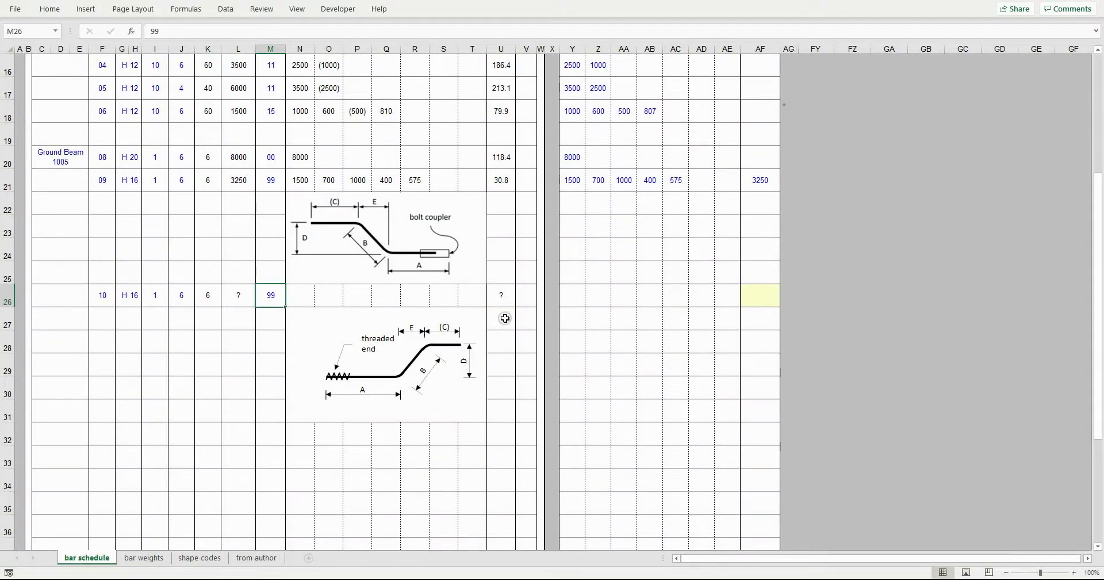
pyautogui.click(577, 294)
pyautogui.moveTo(577, 294); pyautogui.dragTo(725, 300)
pyautogui.click(763, 298)
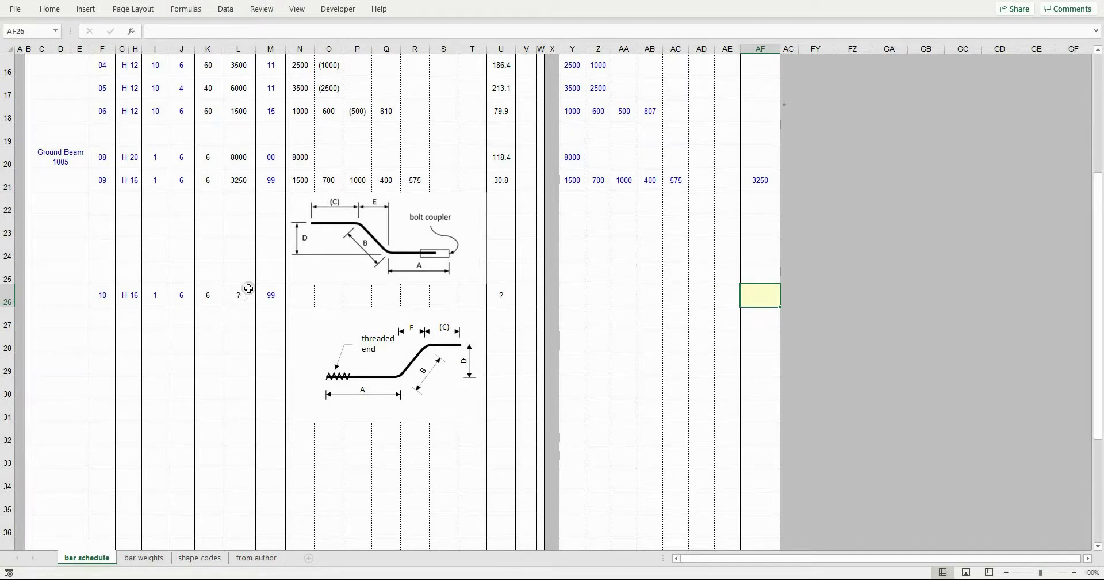
# Enter bar 10's lengths 1500, 800, 1000, 400, 695 and overall length 3300
pyautogui.click(574, 295)
pyautogui.write('1500')
pyautogui.press('Tab')
pyautogui.write('800')
pyautogui.press('Tab')
pyautogui.write('1000')
pyautogui.press('Tab')
pyautogui.write('400')
pyautogui.press('Tab')
pyautogui.write('695')
pyautogui.press('Tab')
pyautogui.write('3300')
pyautogui.press('Tab')
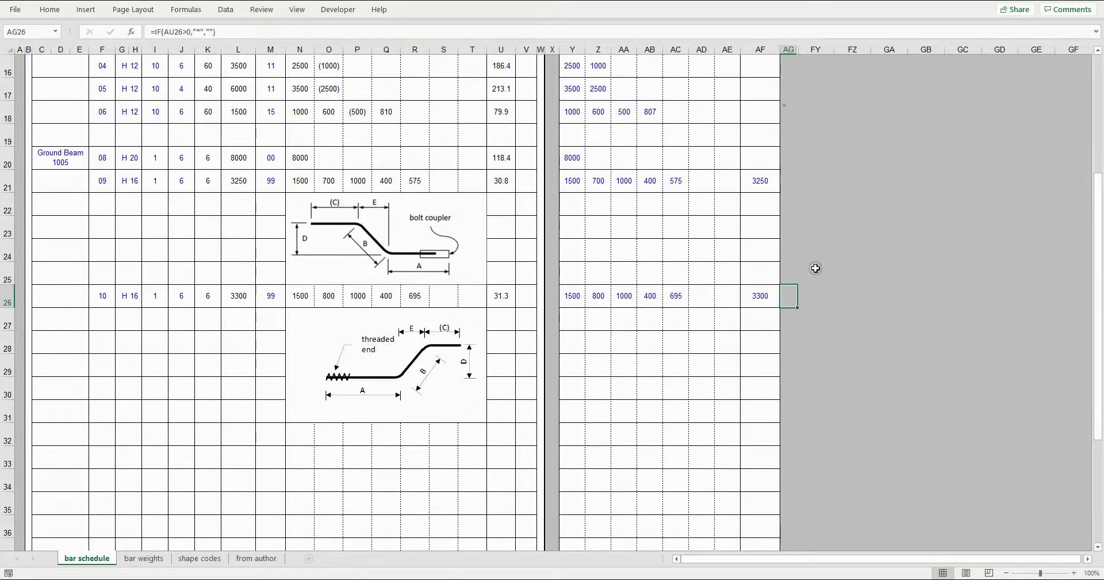
pyautogui.click(466, 335)
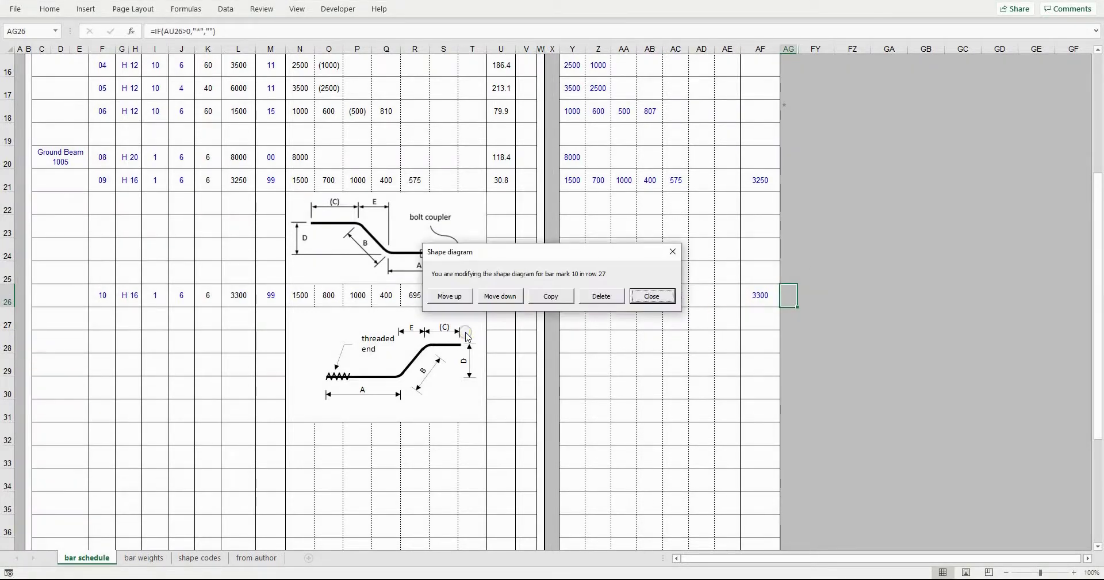
pyautogui.click(501, 295)
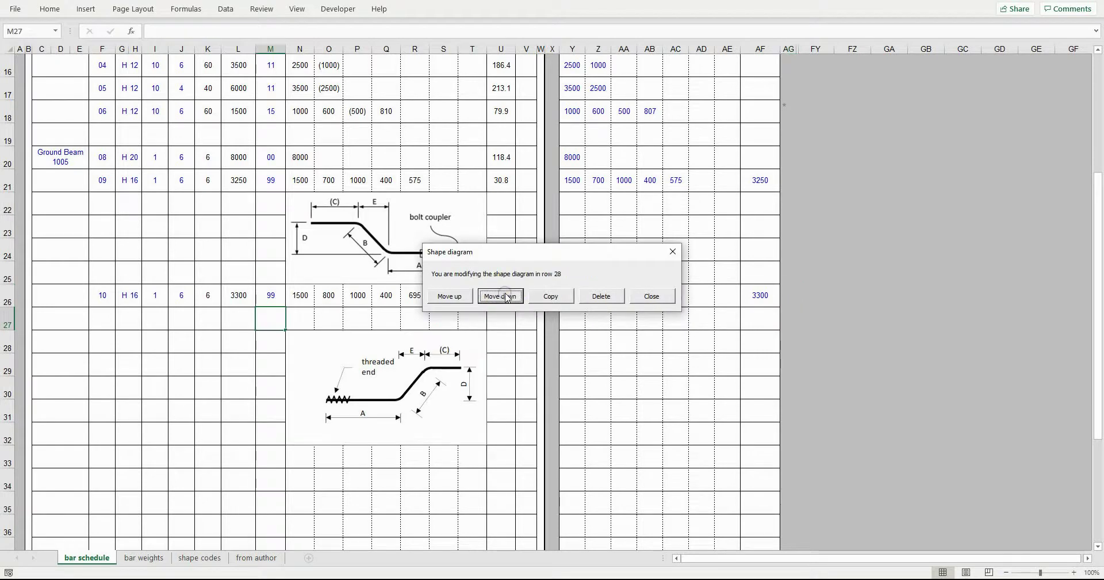
pyautogui.click(498, 296)
pyautogui.click(467, 302)
pyautogui.click(451, 298)
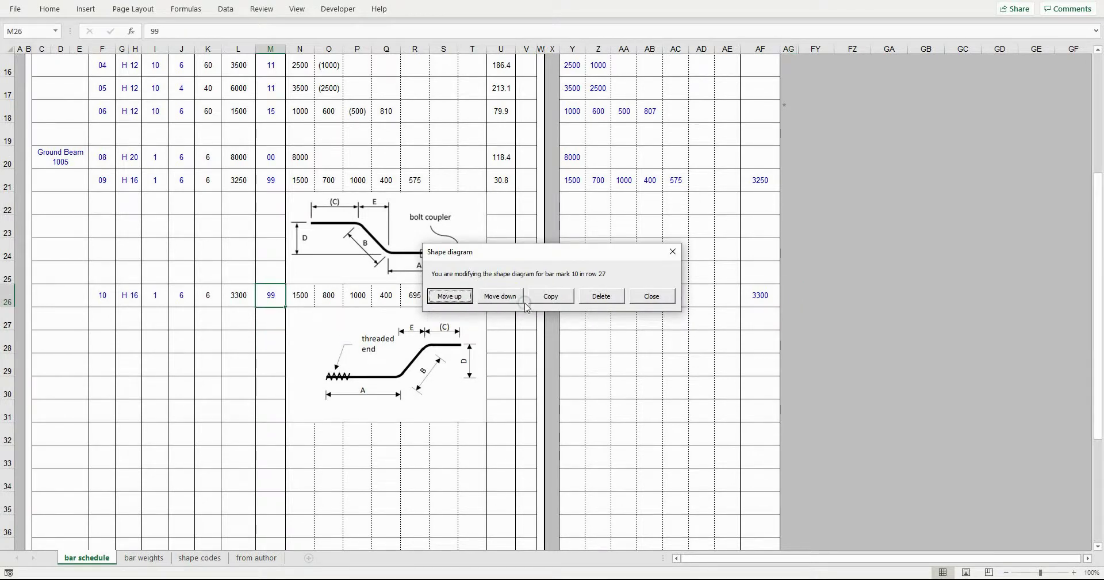
pyautogui.click(571, 298)
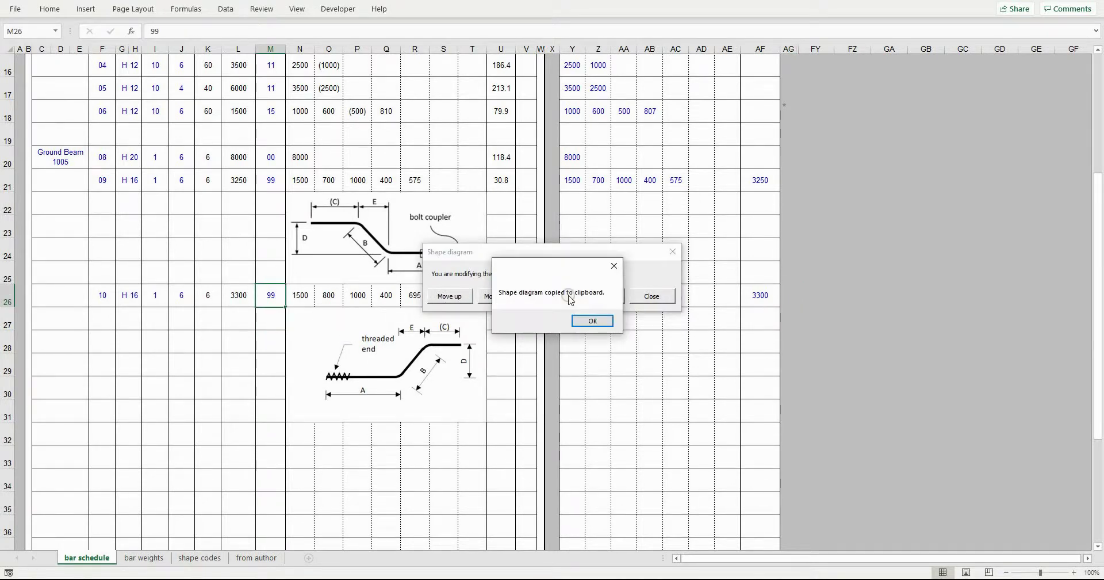
pyautogui.click(586, 322)
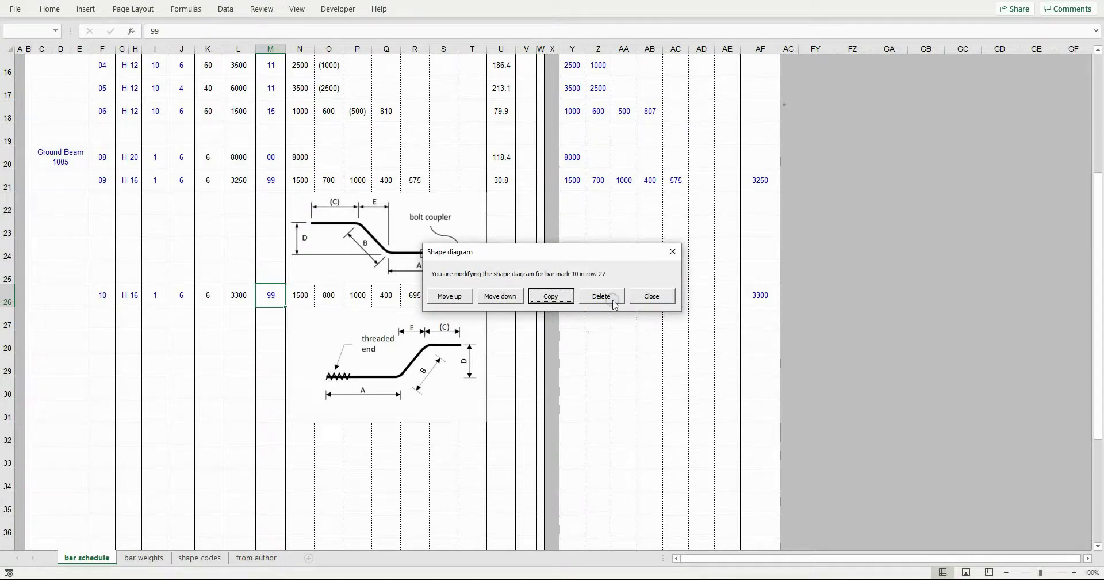
pyautogui.click(647, 295)
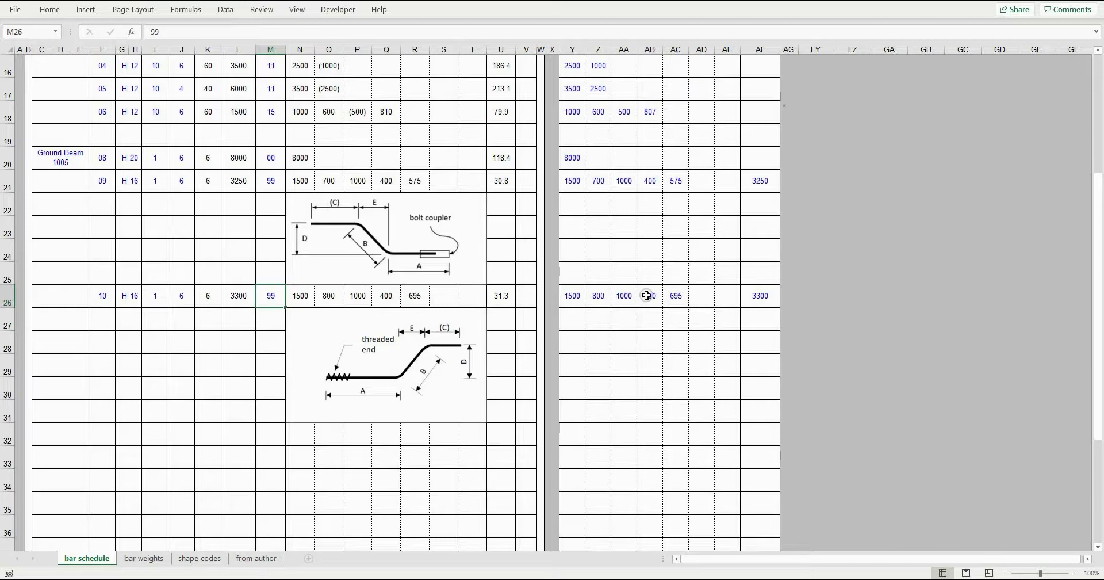
pyautogui.scroll(5, 647, 294)
pyautogui.click(633, 76)
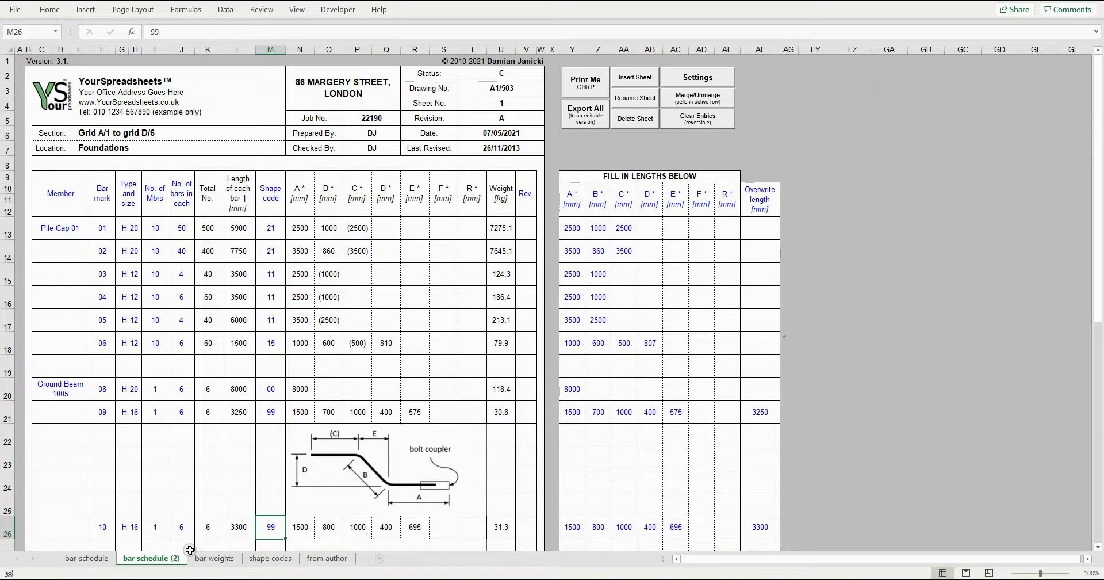
pyautogui.click(692, 118)
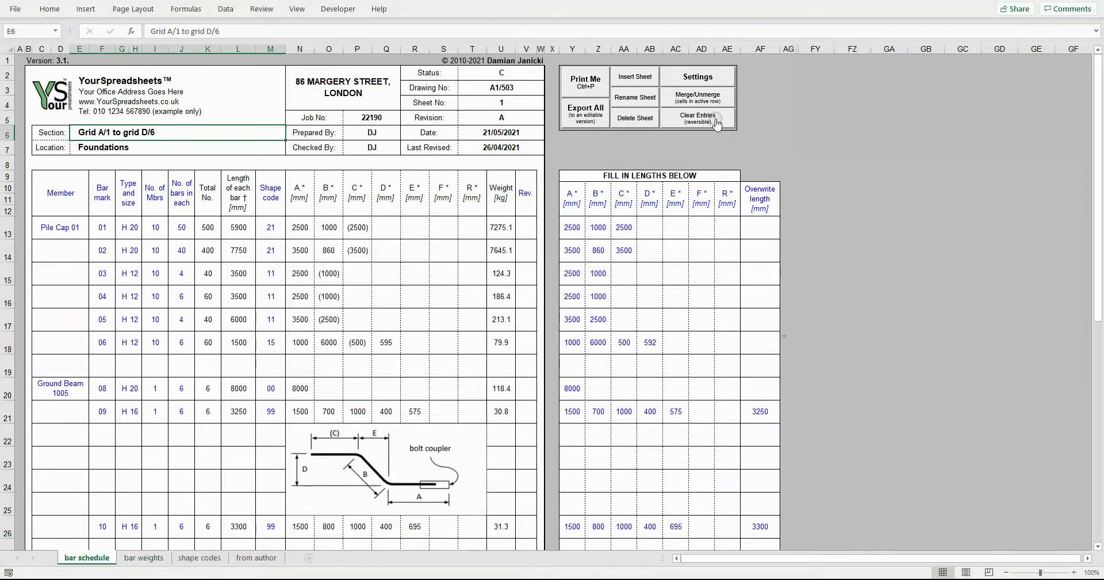
pyautogui.click(644, 99)
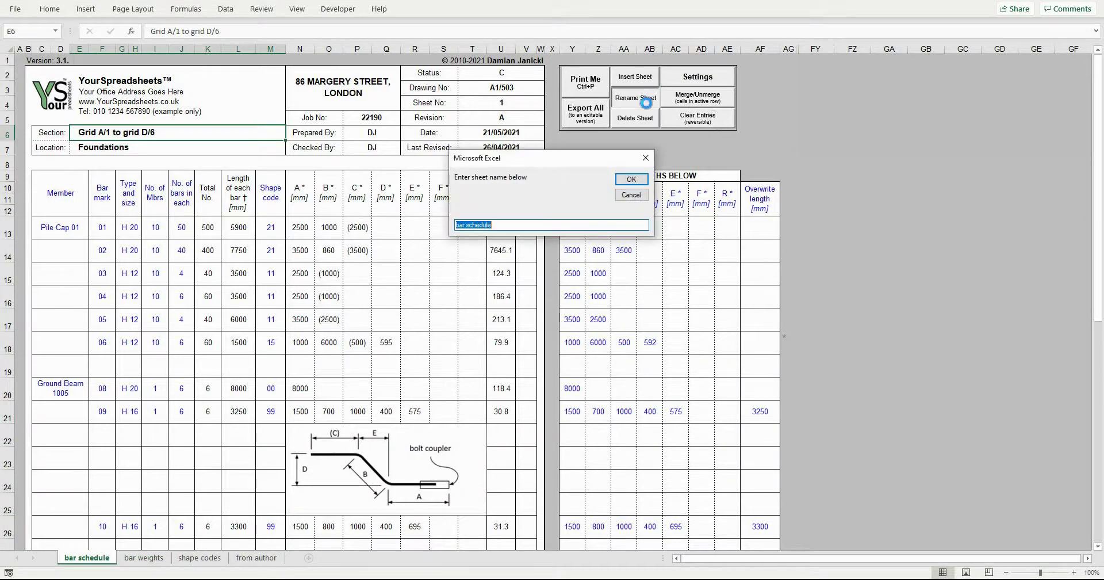
pyautogui.click(646, 153)
pyautogui.click(646, 122)
pyautogui.click(605, 318)
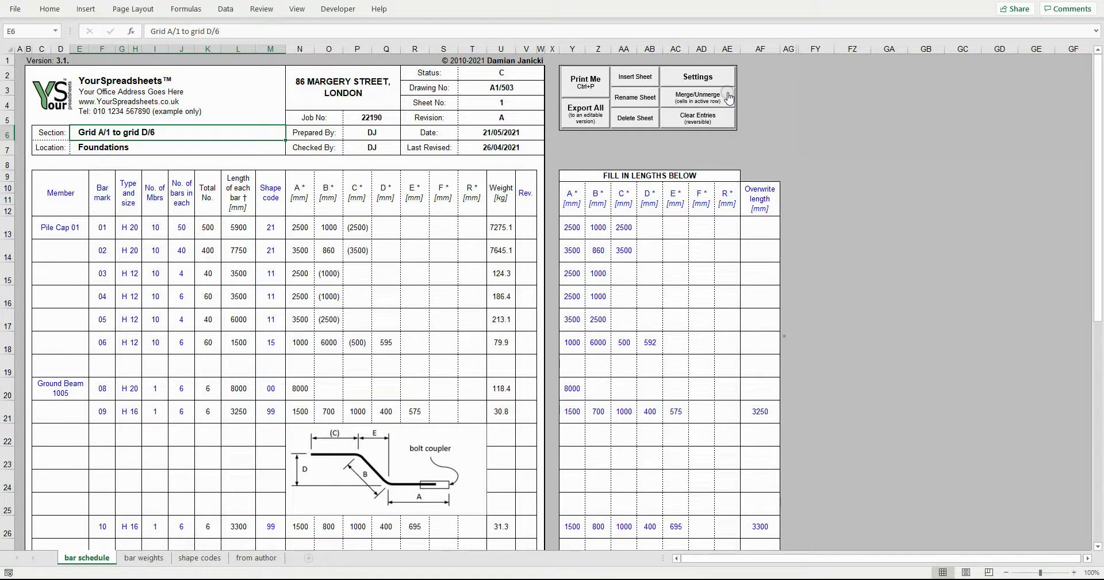
# Merge row 13's cells from L13 and type the note 'for bar mark 01 refer'
pyautogui.click(239, 229)
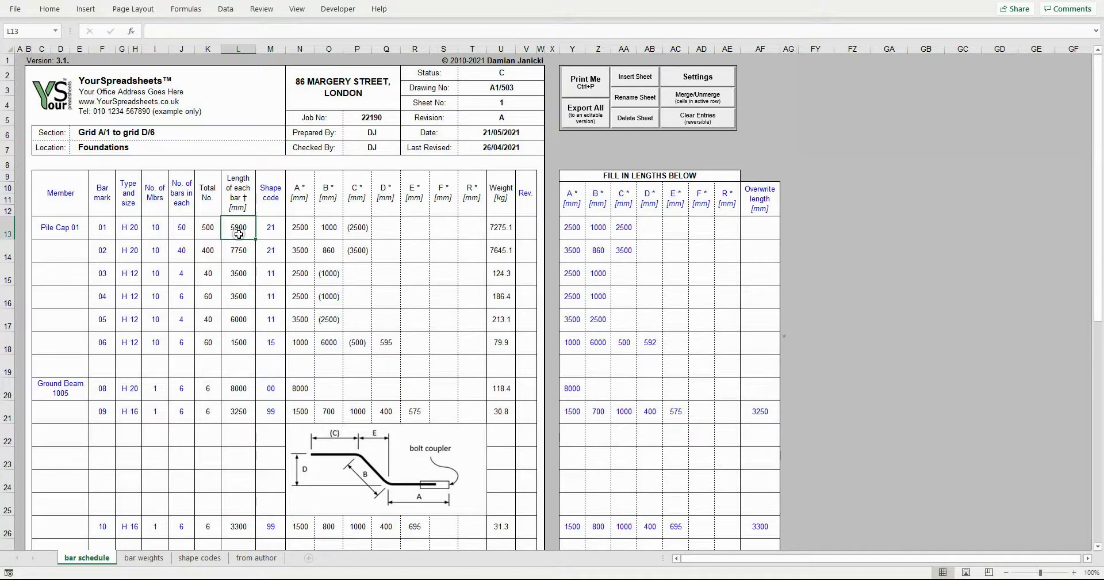
pyautogui.click(691, 99)
pyautogui.write('for bar mark 01 refer to sketch XYZ')
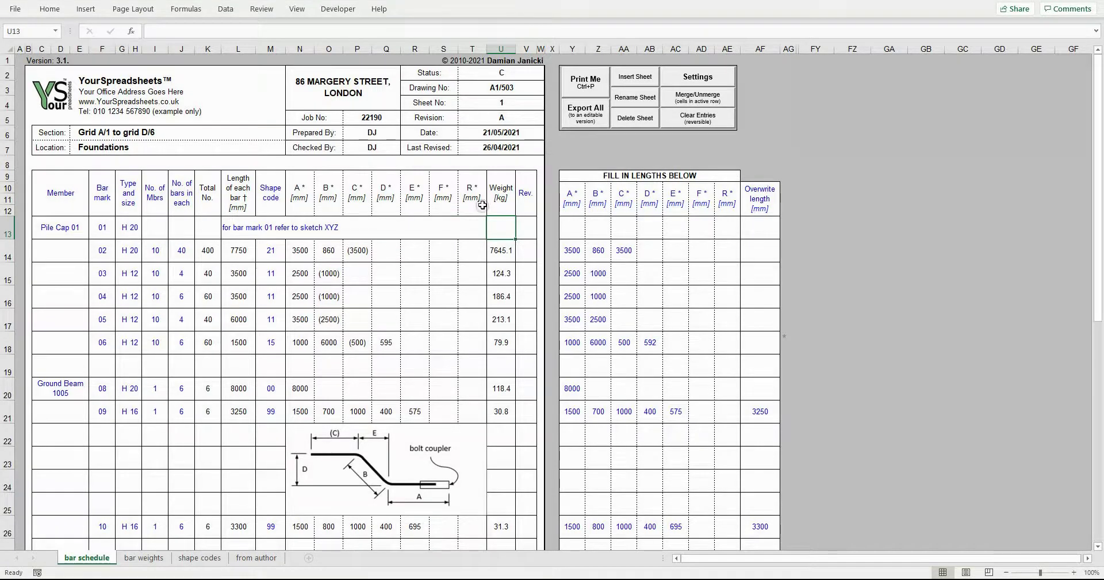
# Delete the note, unmerge row 13 again, and go to the bar schedule (2) sheet
pyautogui.click(463, 229)
pyautogui.press('Delete')
pyautogui.click(682, 102)
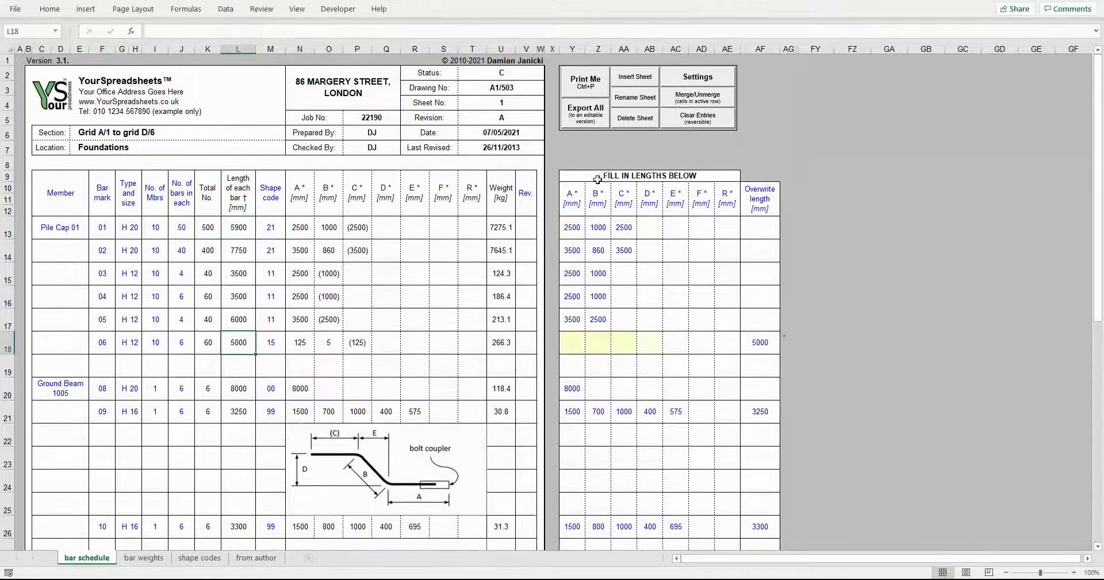
pyautogui.click(163, 562)
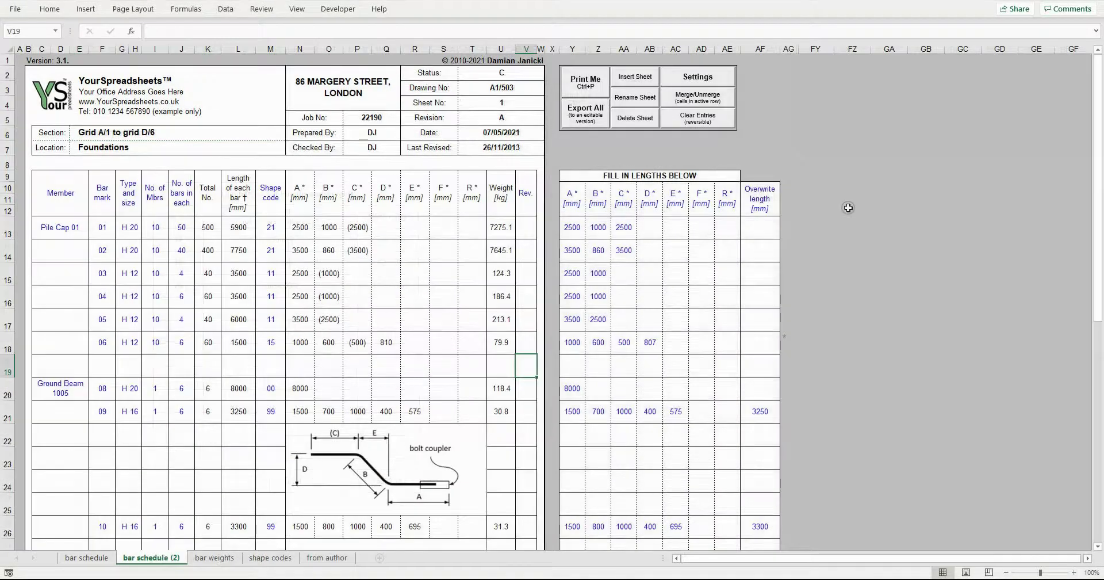
# Export all bar schedules to a new workbook and open printing to Microsoft Print to PDF
pyautogui.click(586, 113)
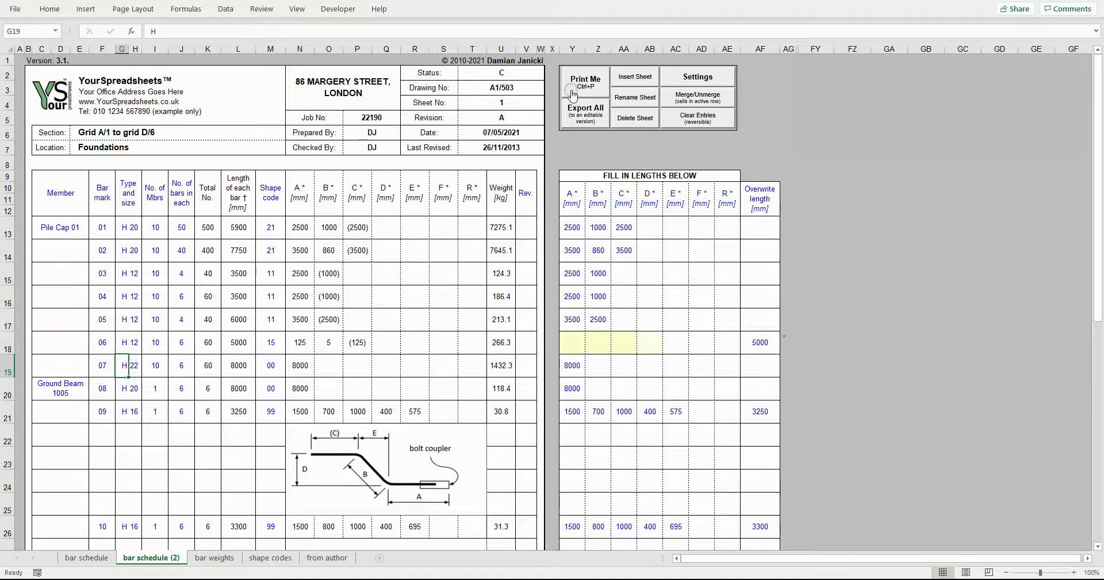
pyautogui.click(576, 89)
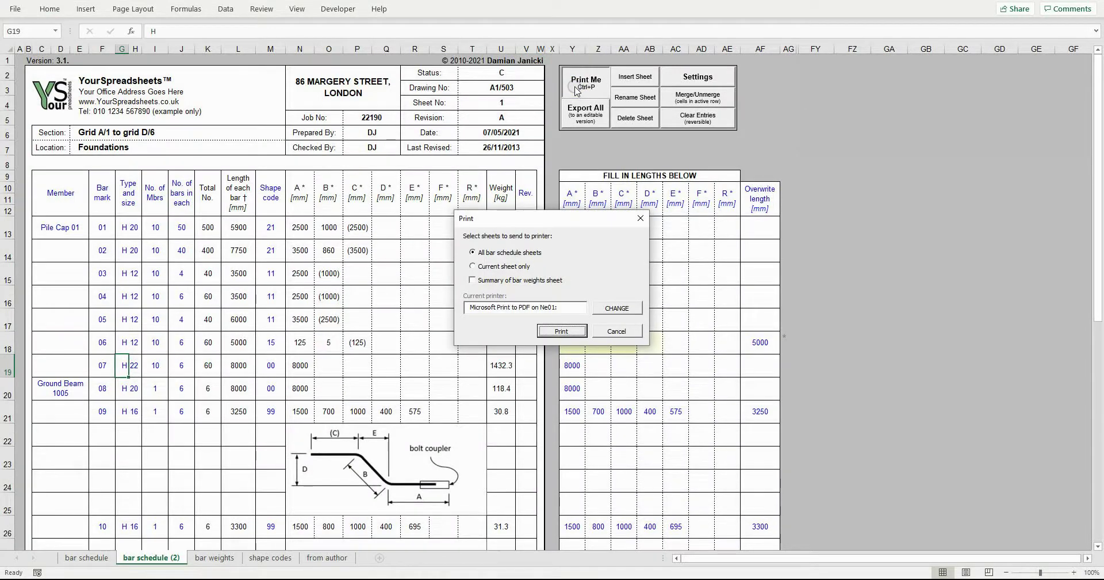